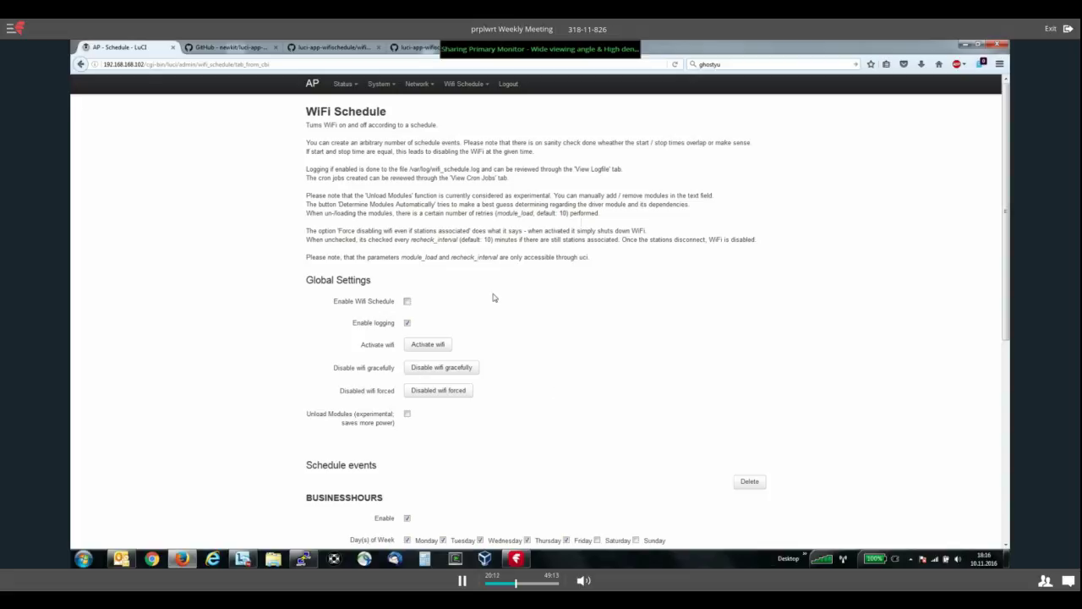
Enable the WiFi schedule in the global settings
scroll(495, 298, down, 1)
scroll(491, 294, down, 1)
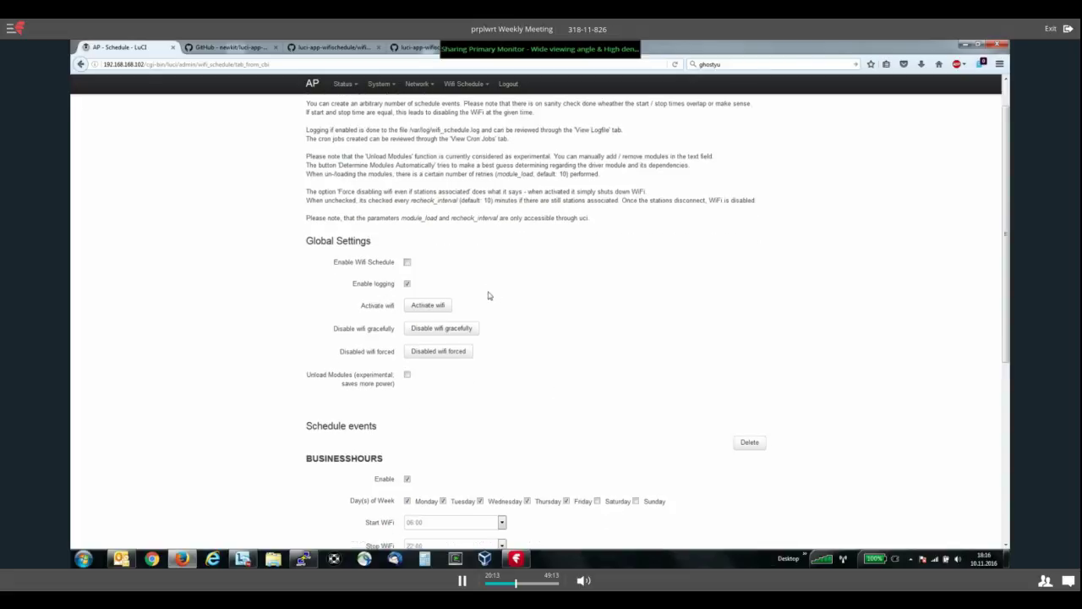
click(406, 262)
Review the manual WiFi controls, the module unloading option and the Businesshours and Weekend schedule events
scroll(397, 356, down, 1)
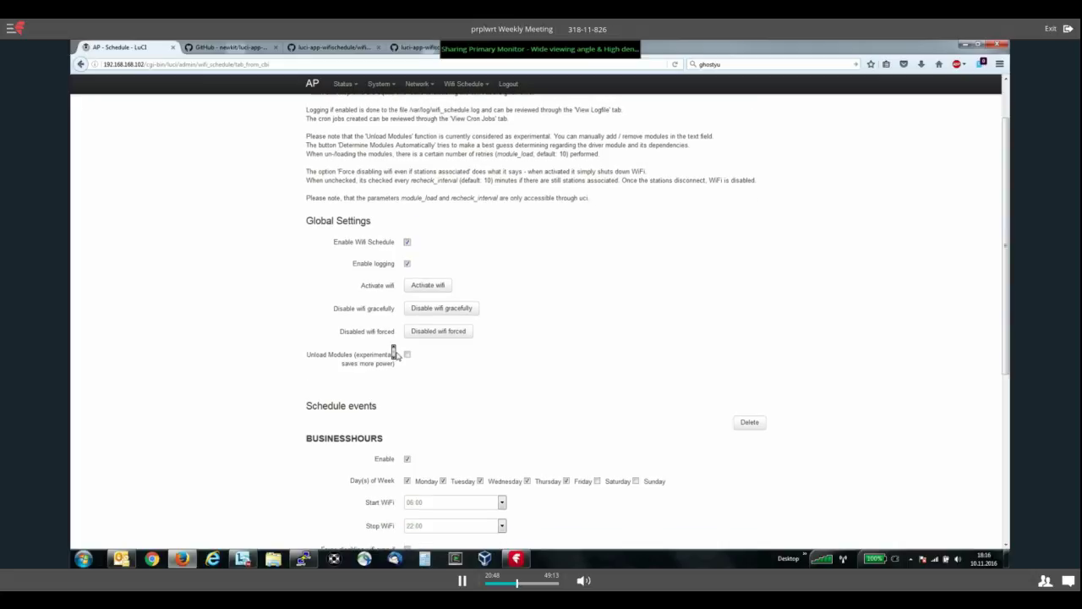
scroll(396, 356, down, 3)
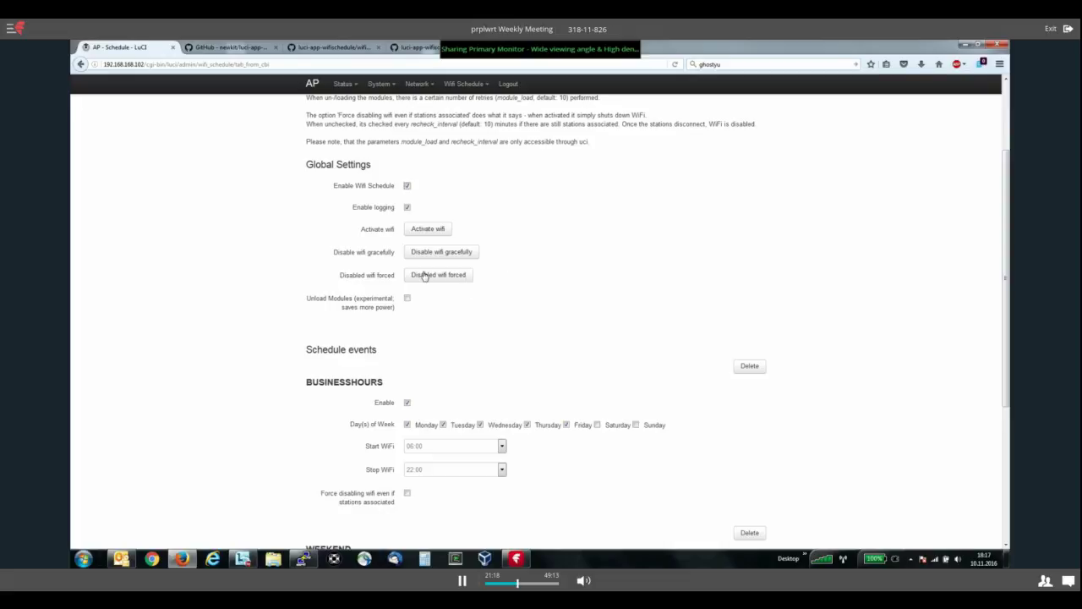
scroll(554, 264, down, 1)
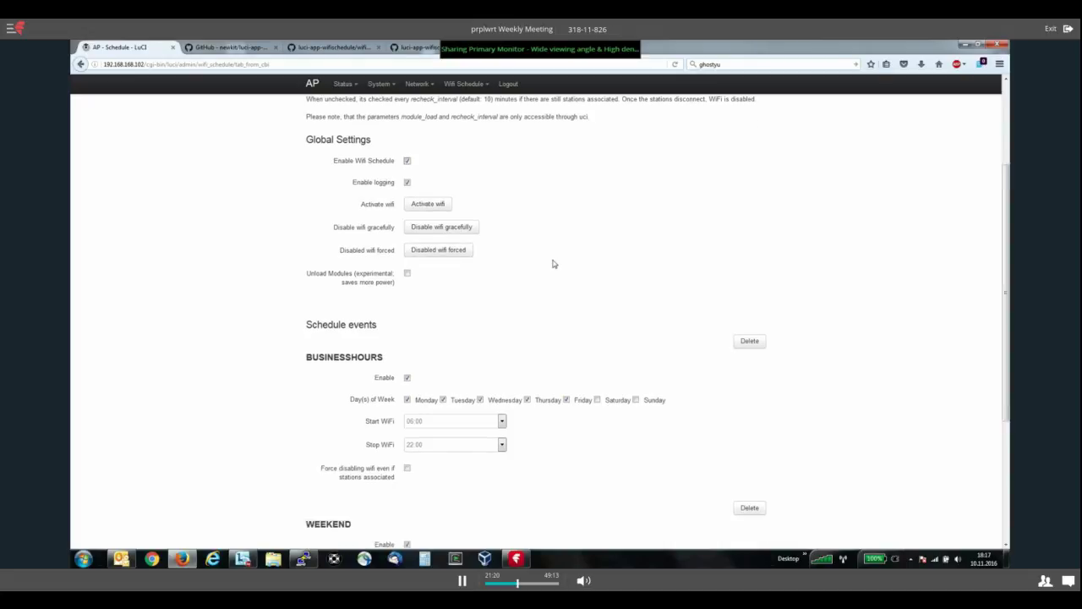
scroll(554, 264, down, 1)
scroll(554, 264, down, 2)
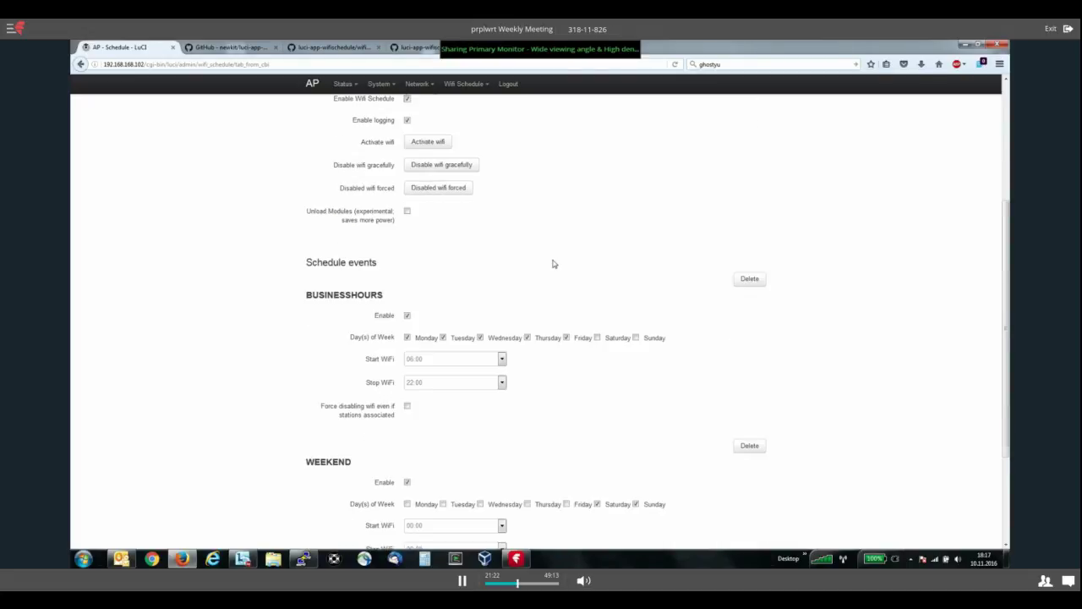
scroll(553, 263, down, 1)
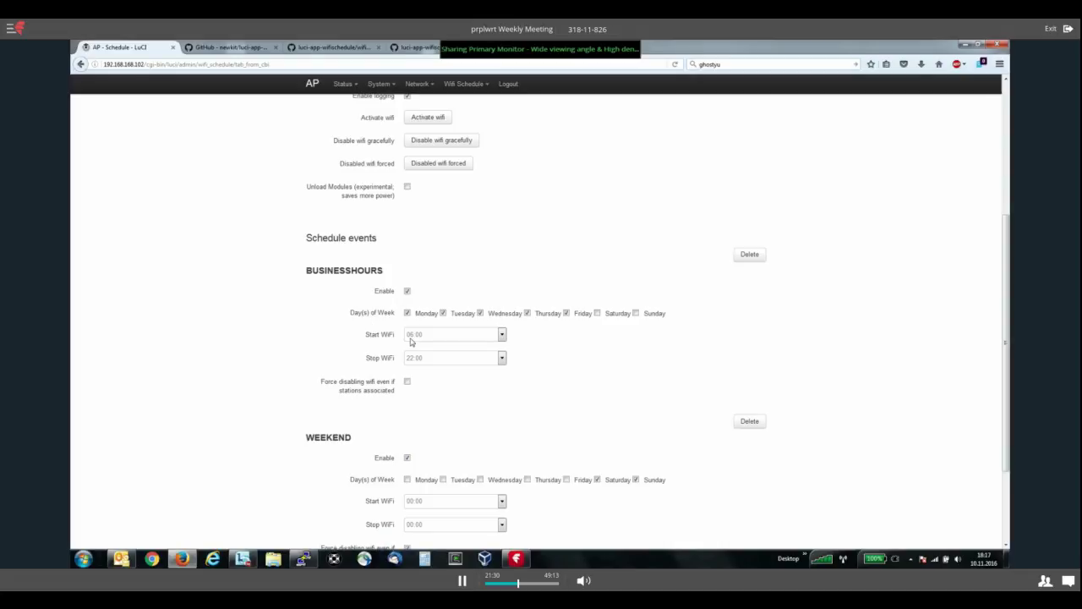
scroll(411, 341, down, 1)
scroll(411, 343, down, 1)
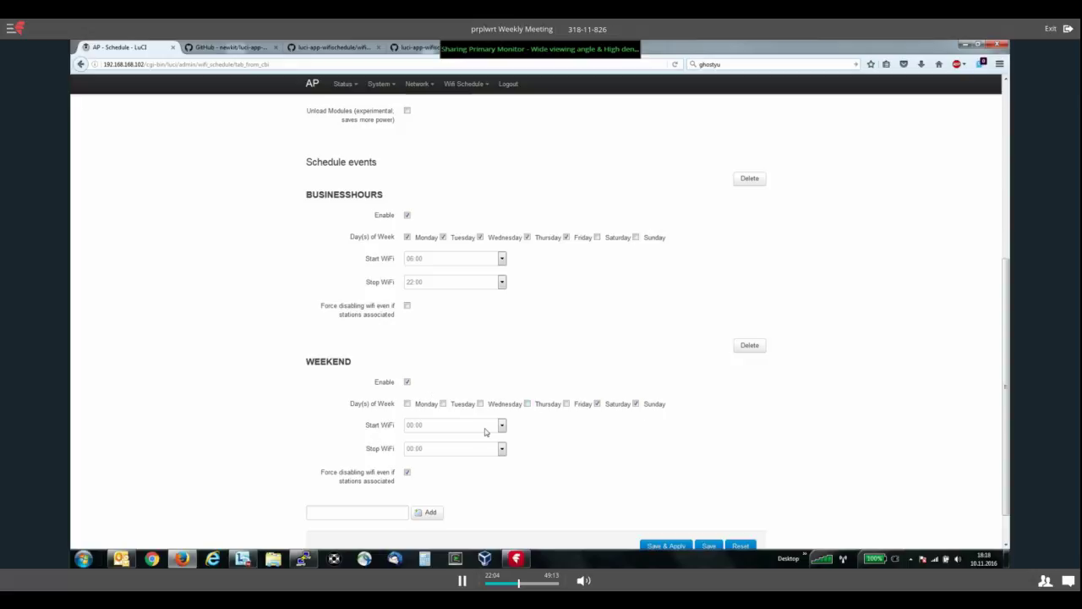
Delete the Weekend schedule event
right_click(440, 431)
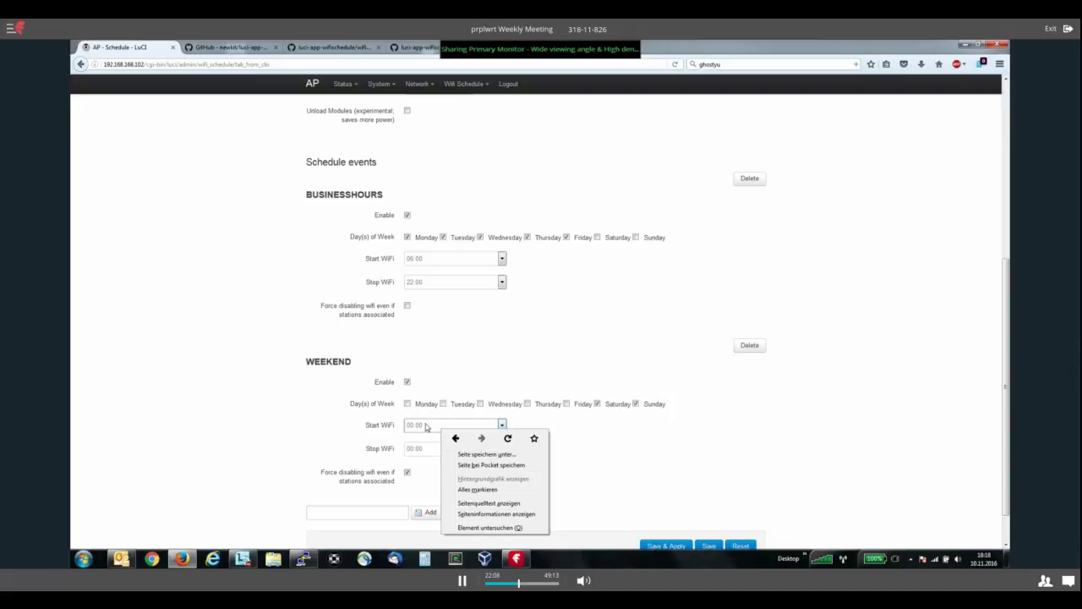
click(426, 427)
click(427, 427)
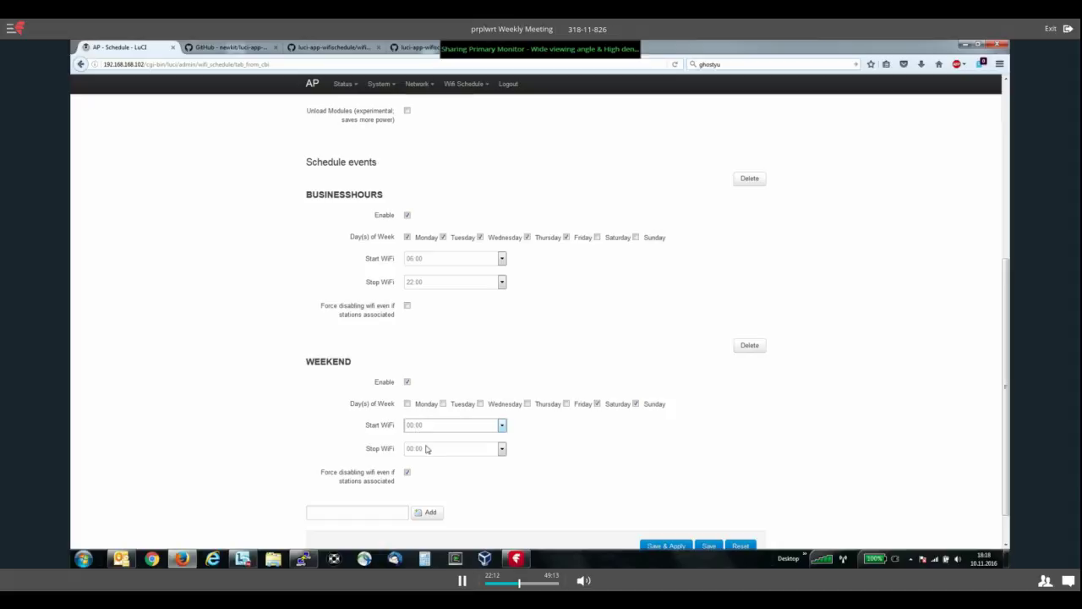
click(486, 427)
click(751, 346)
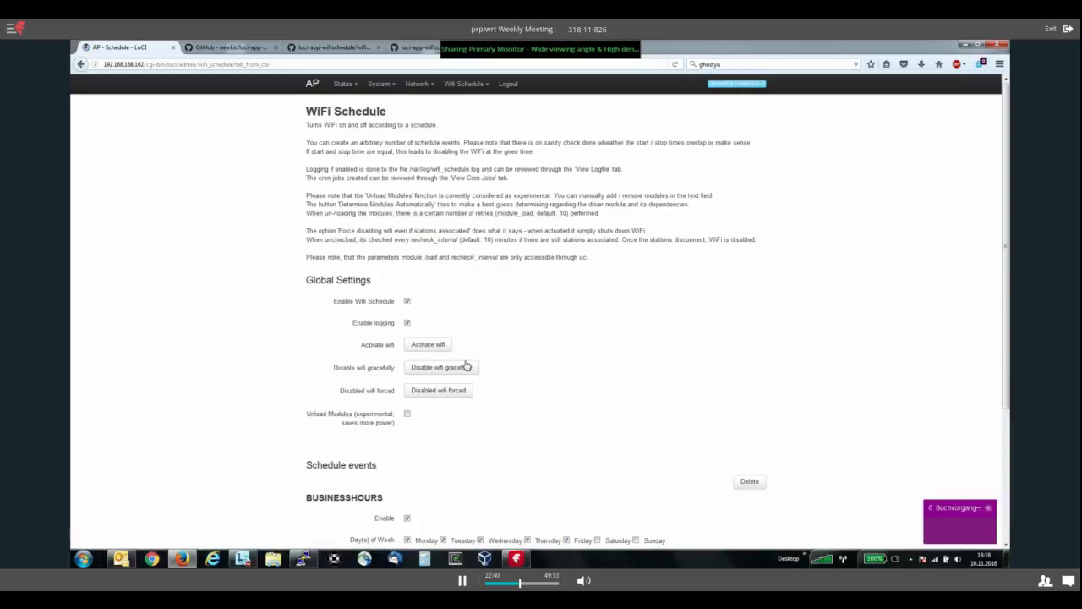
Add a new schedule event named Saturday
scroll(373, 463, down, 4)
click(360, 470)
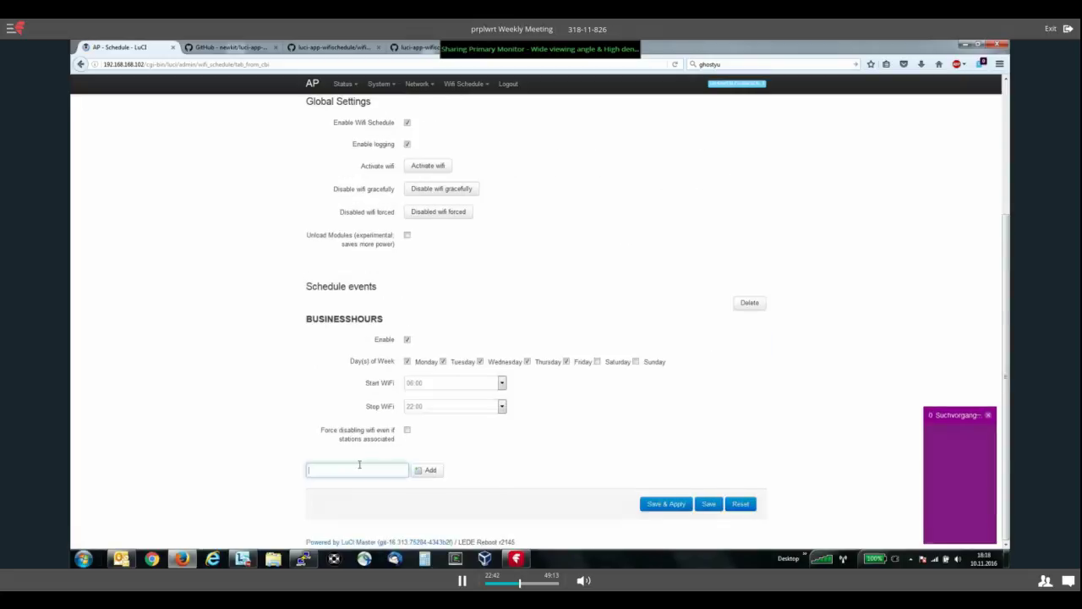
text(Saturday)
click(420, 472)
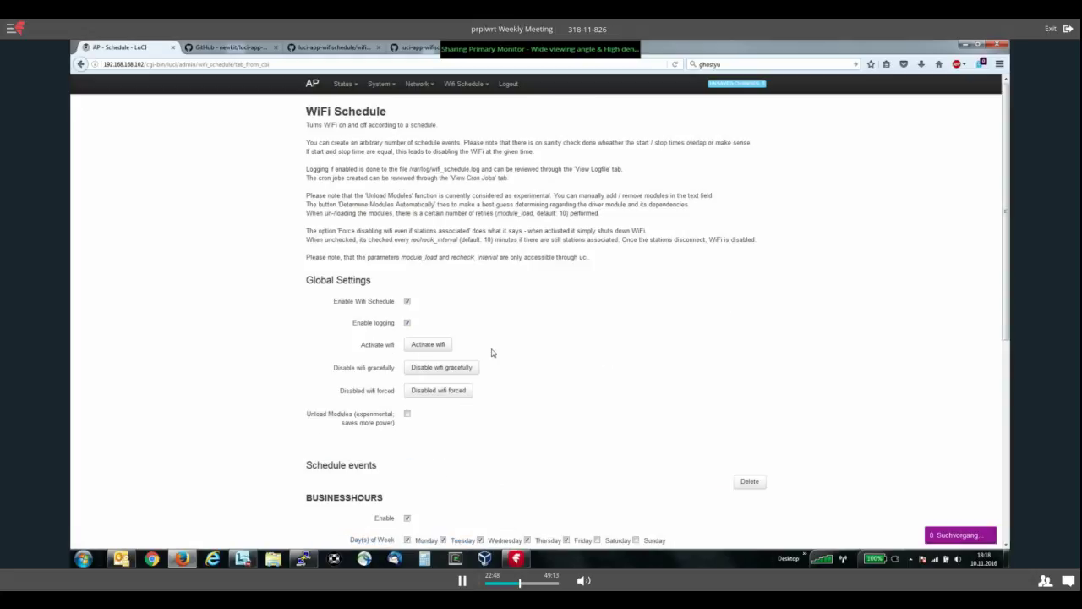
Assign the Saturday event to Saturday and set its WiFi start time to 07:00
scroll(492, 353, down, 4)
scroll(488, 348, down, 1)
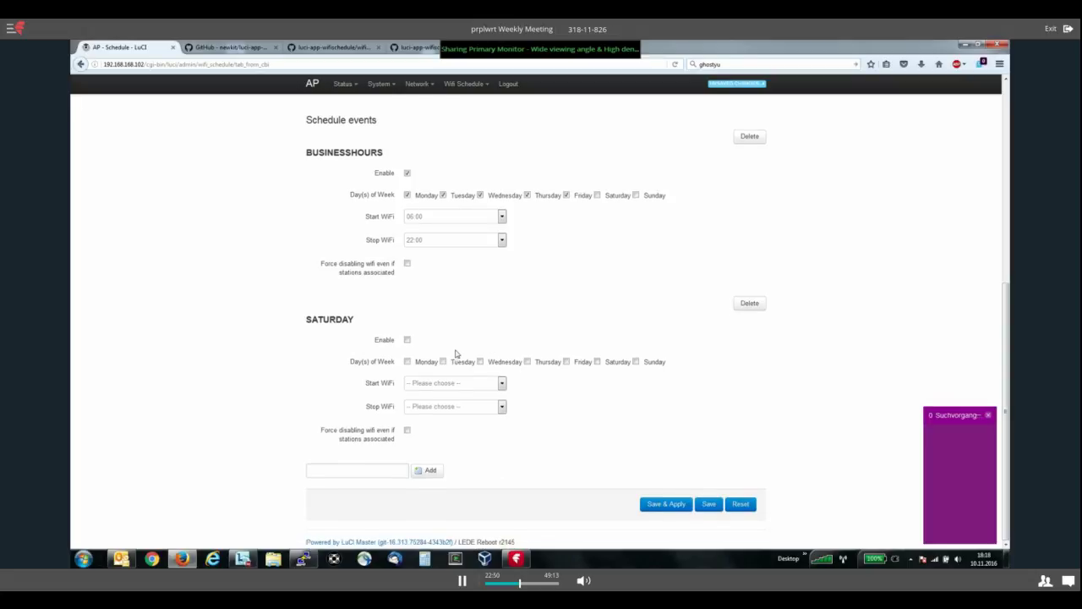
click(598, 362)
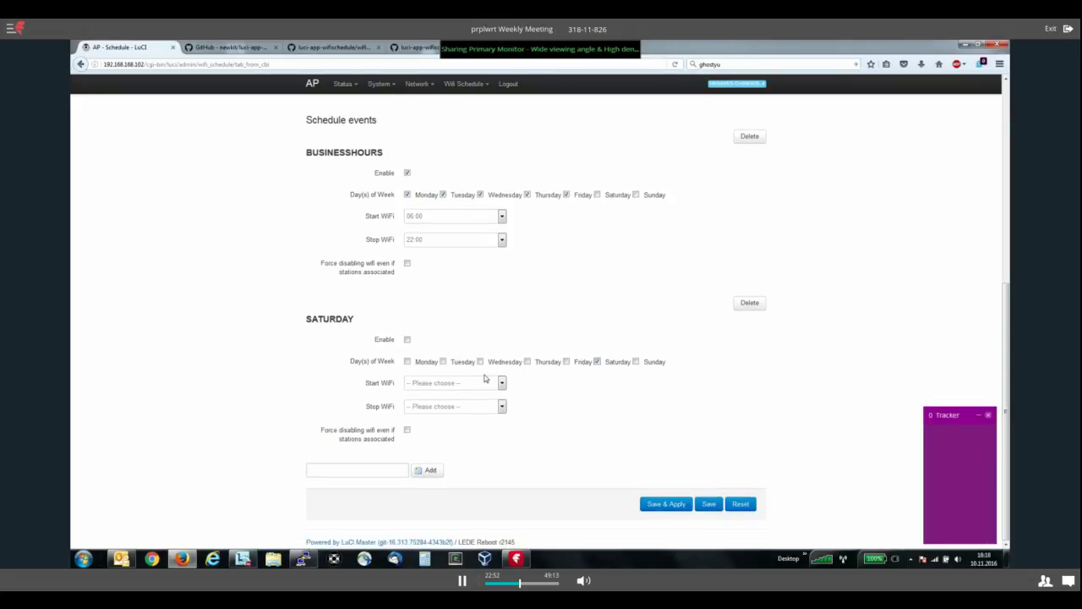
click(486, 382)
click(454, 407)
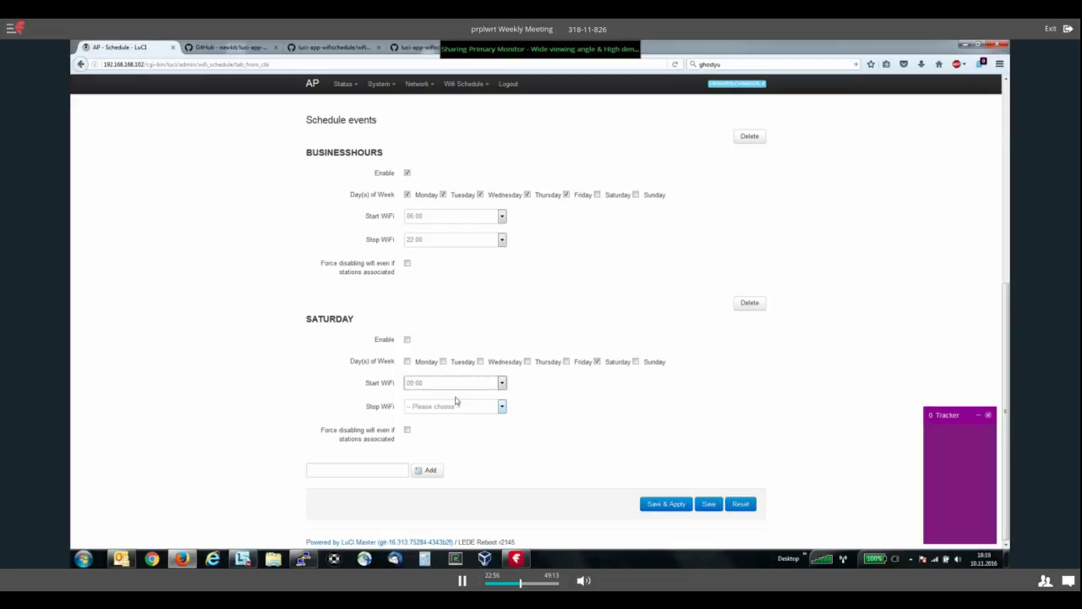
click(455, 386)
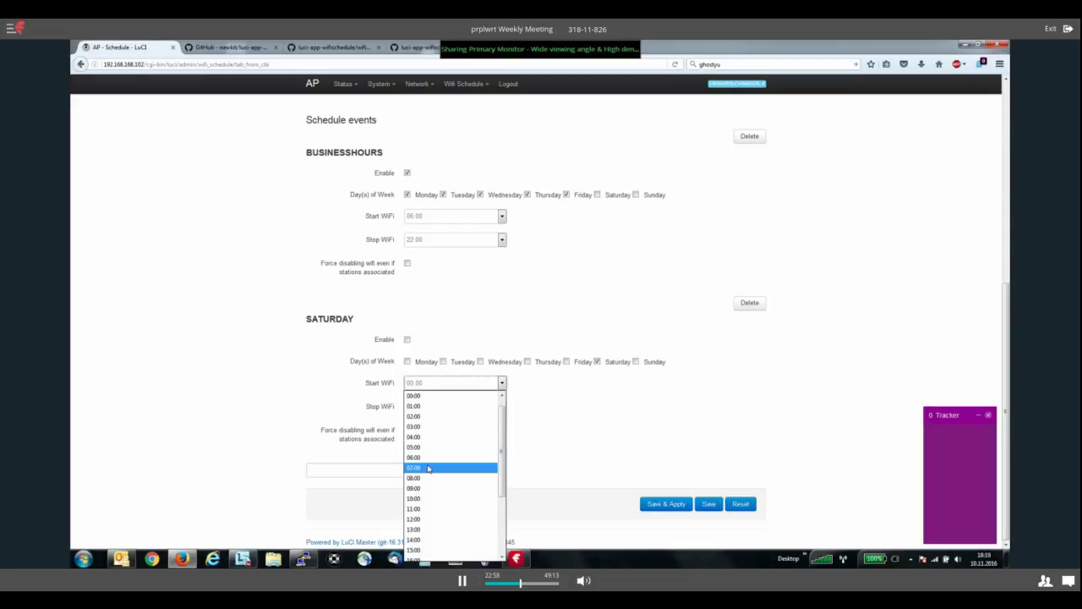
click(428, 468)
Set a custom WiFi stop time of 14:30 for the Saturday event
click(455, 407)
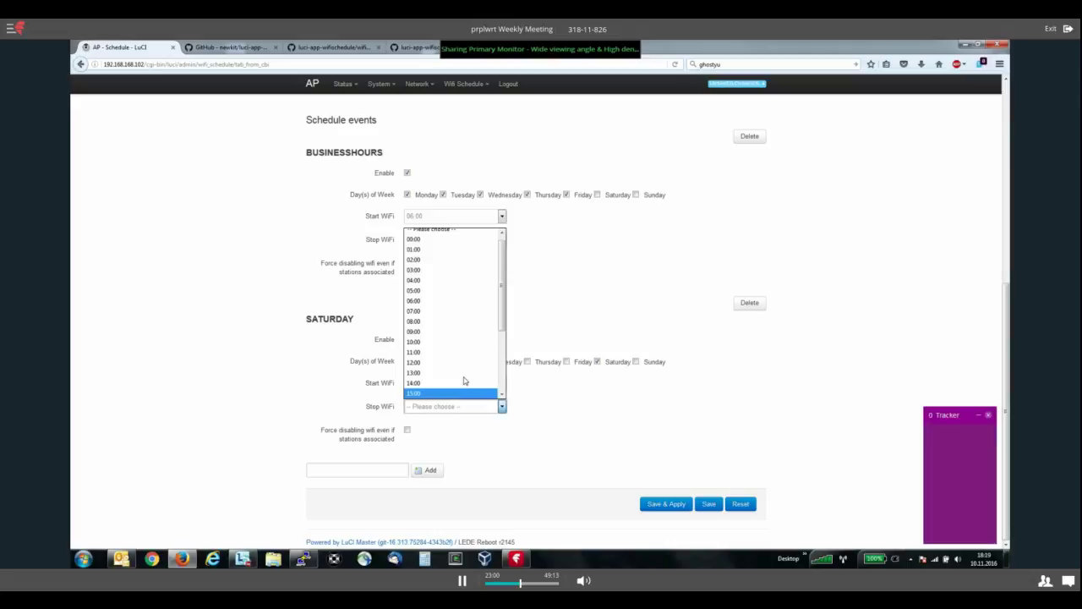
scroll(457, 382, down, 2)
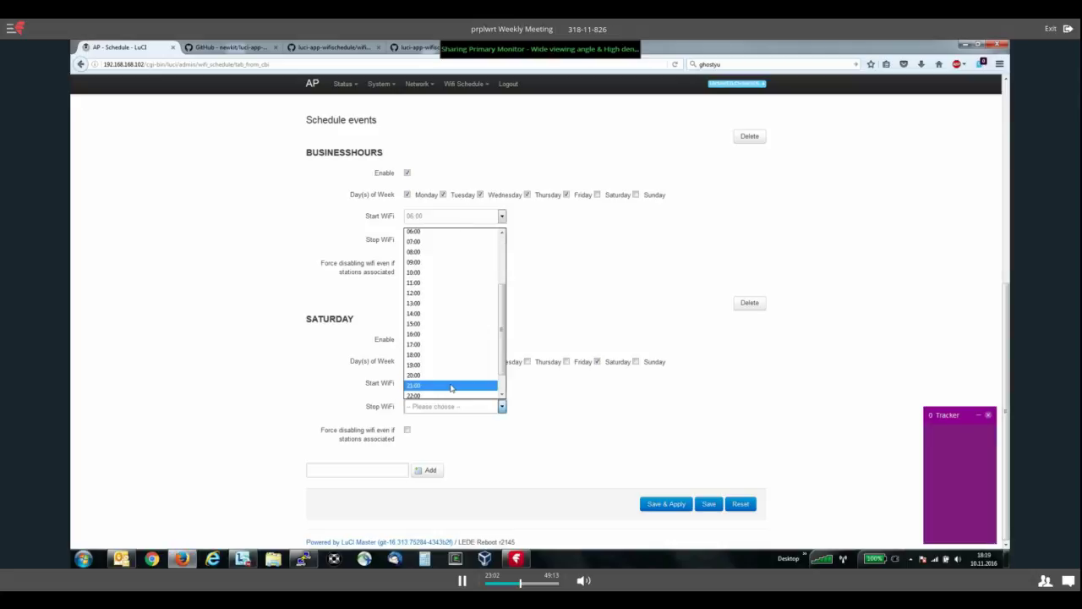
scroll(450, 391, down, 1)
click(448, 394)
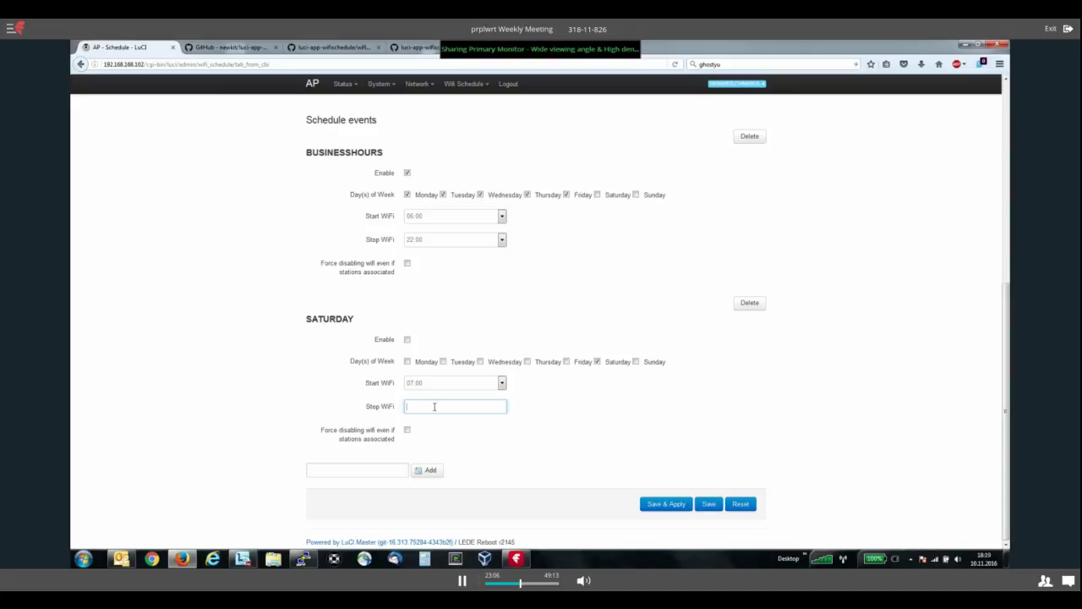
text(14:30)
click(430, 471)
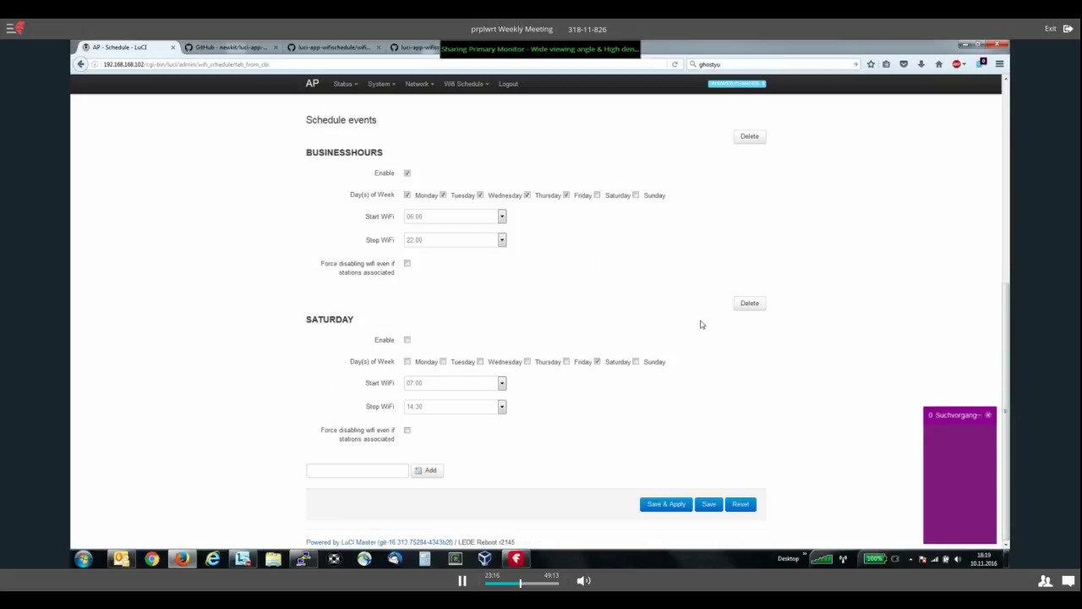
Add another schedule event named Sunday
click(360, 472)
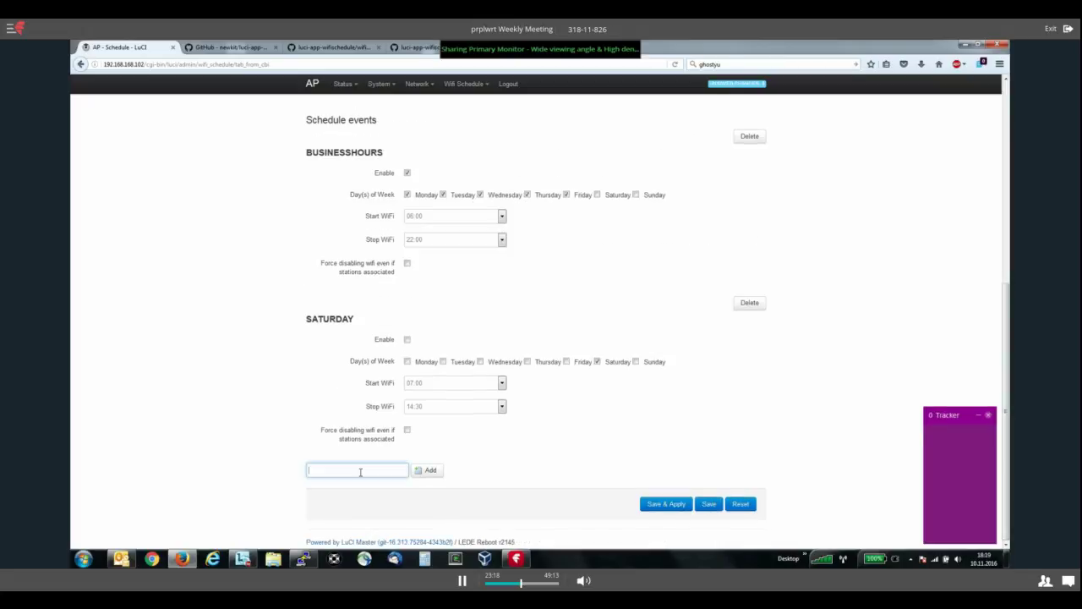
text(Sunday)
click(425, 471)
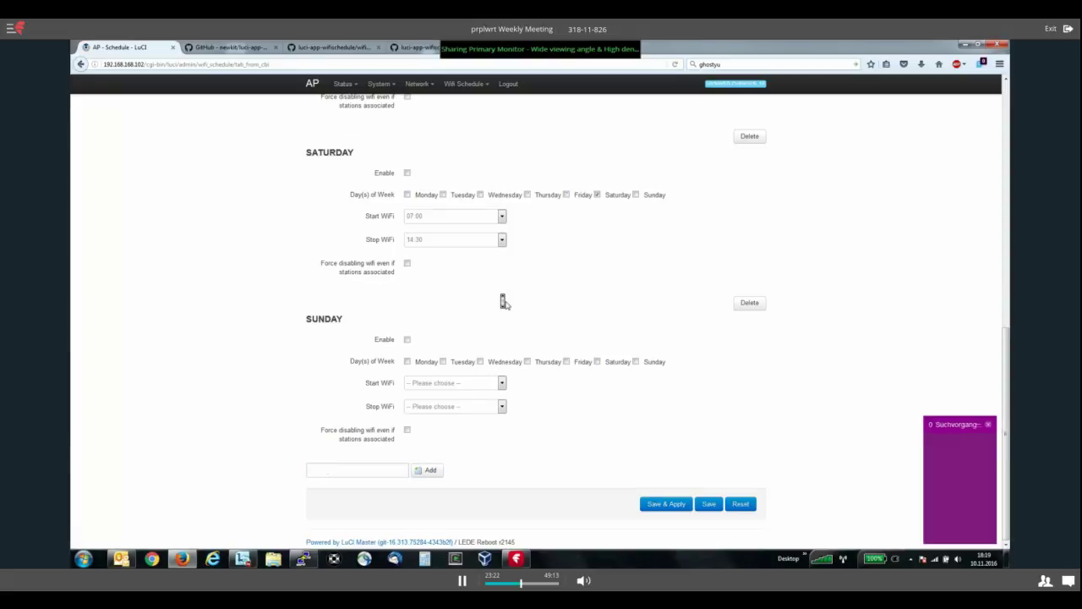
Set the Sunday event to Sunday, start and stop 00:00, with forced WiFi disabling, and save and apply the schedule
click(636, 362)
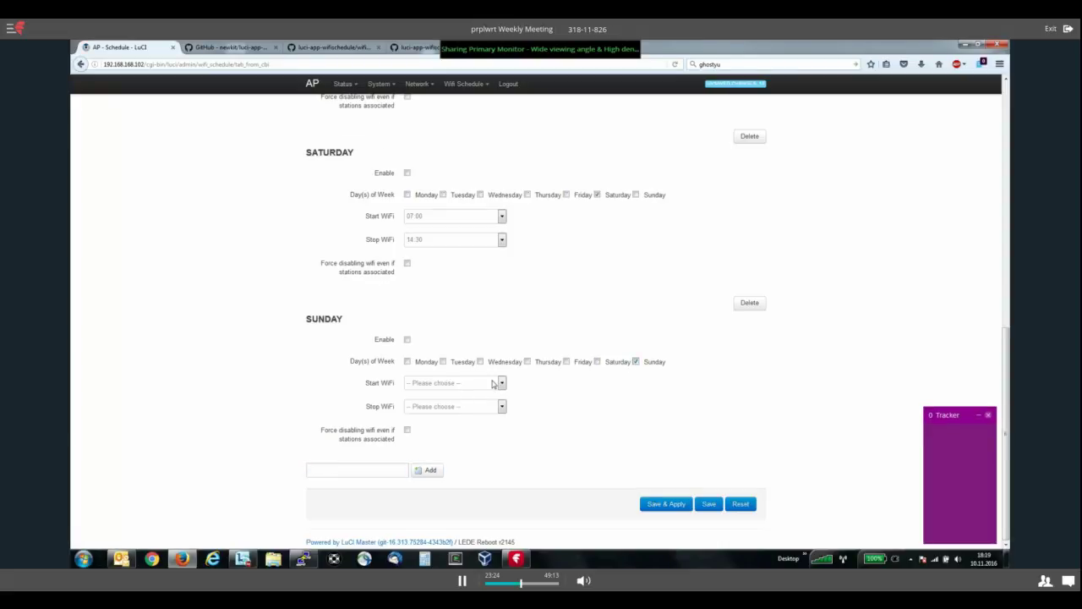
click(493, 384)
click(461, 407)
click(461, 407)
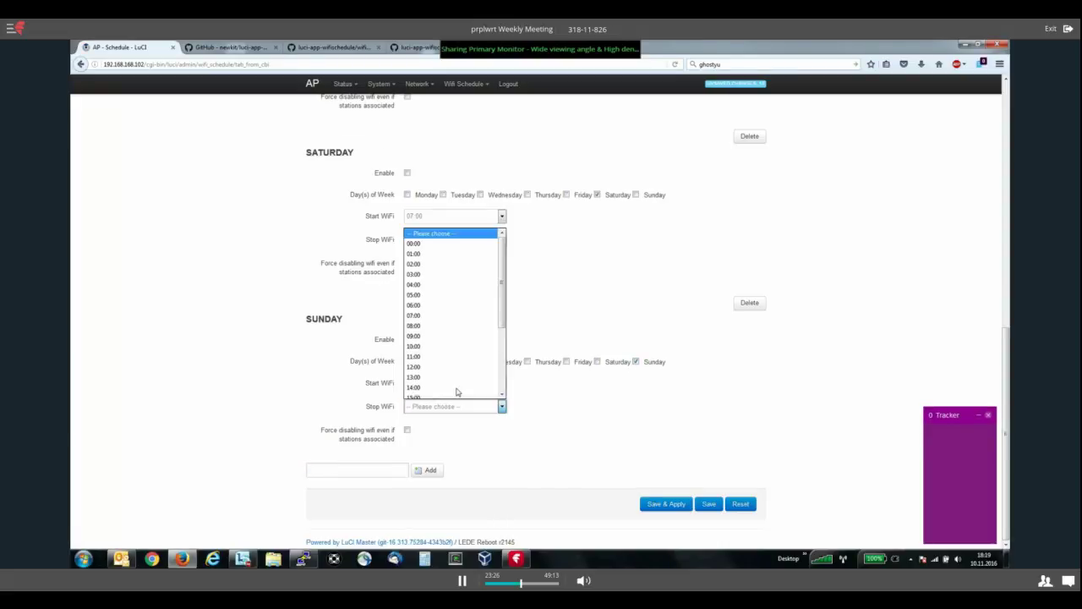
click(457, 240)
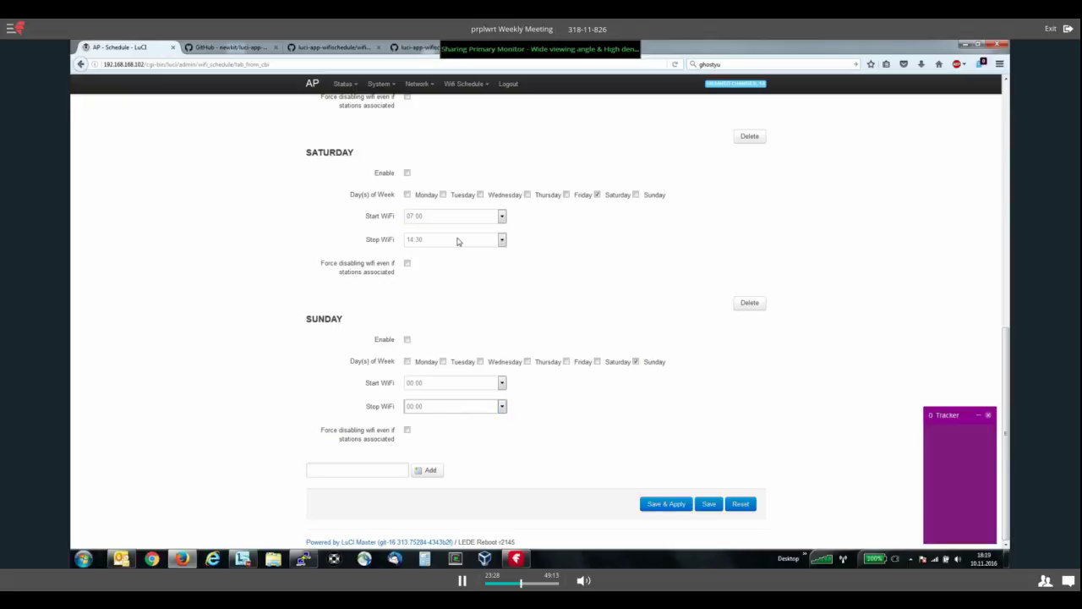
click(407, 430)
click(679, 505)
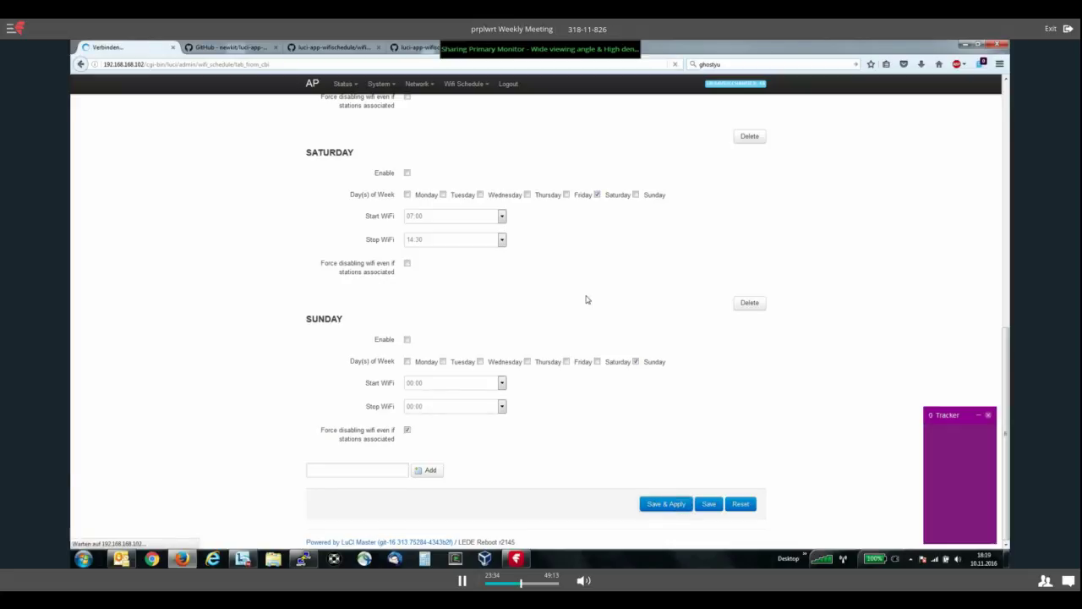
Enable the Saturday and Sunday schedule events
scroll(501, 296, down, 5)
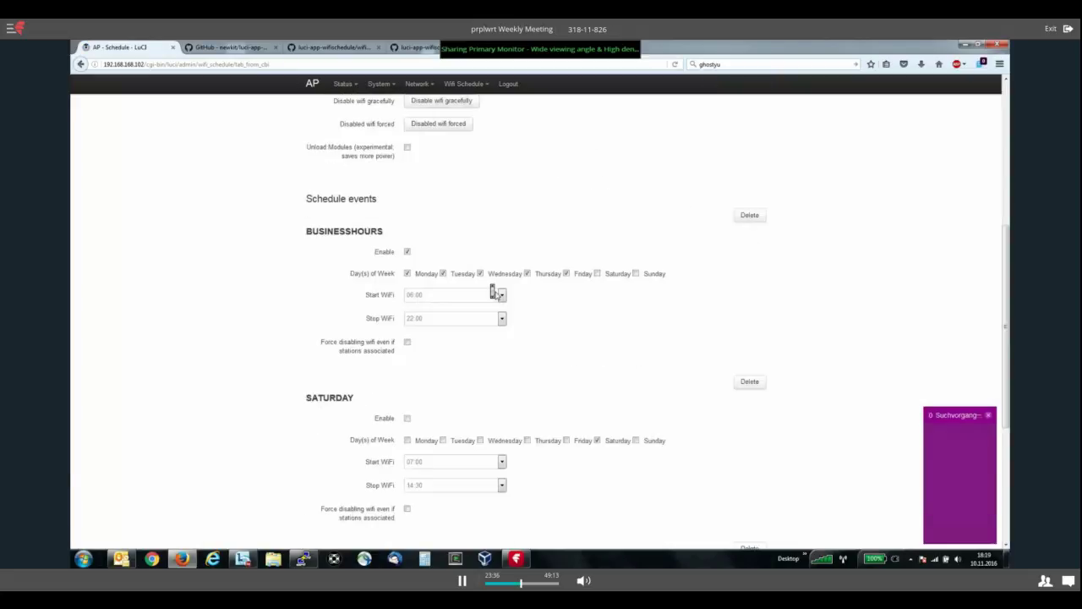
scroll(495, 292, down, 1)
click(407, 375)
scroll(448, 423, down, 1)
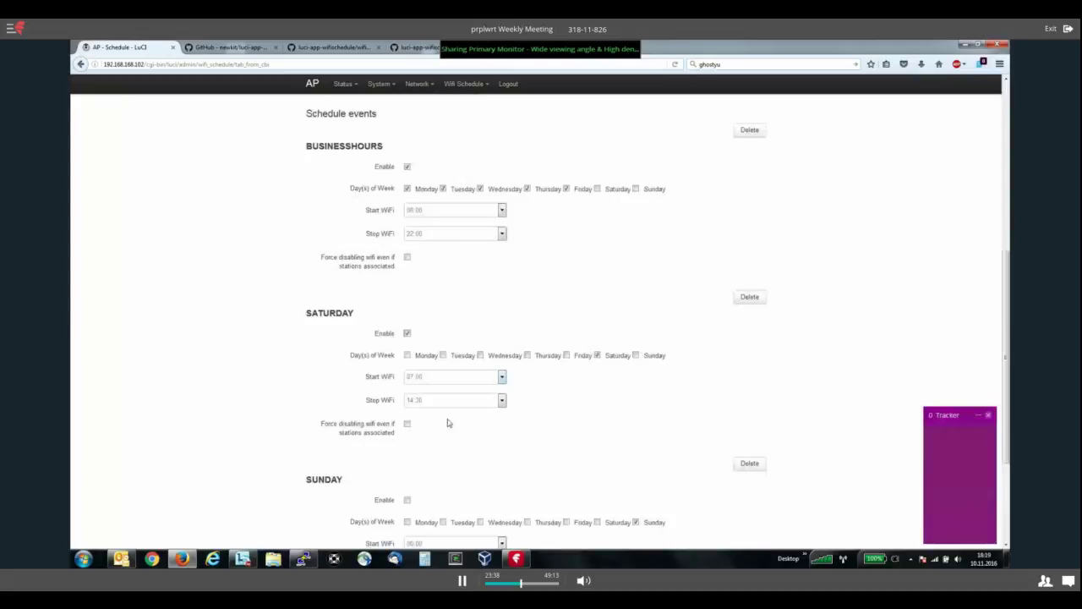
click(408, 501)
scroll(525, 419, down, 2)
scroll(554, 406, up, 2)
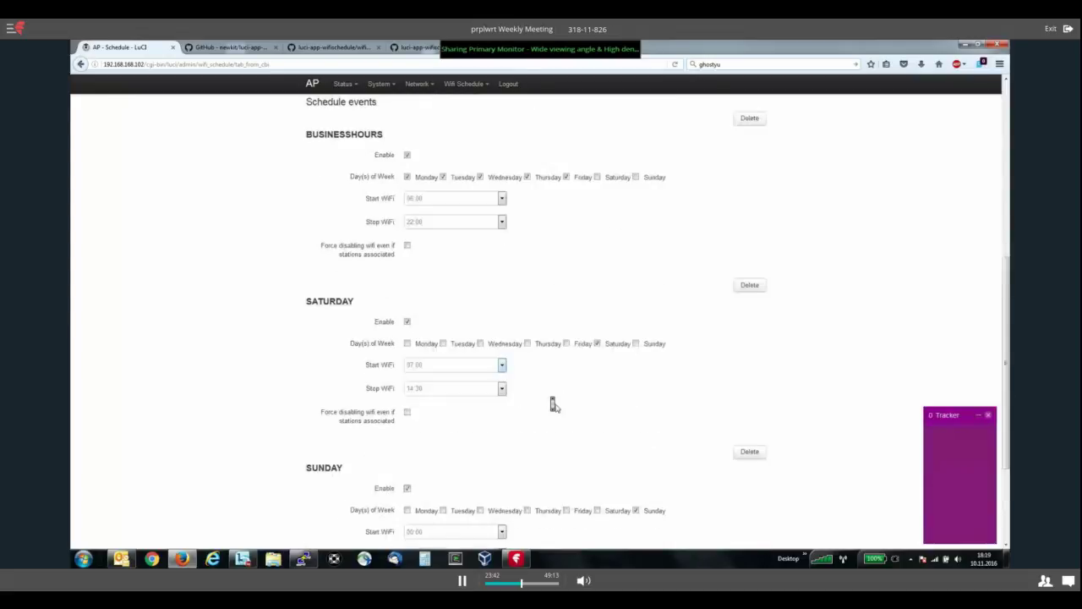
Turn on the experimental Unload Modules option in the global settings
scroll(555, 407, up, 5)
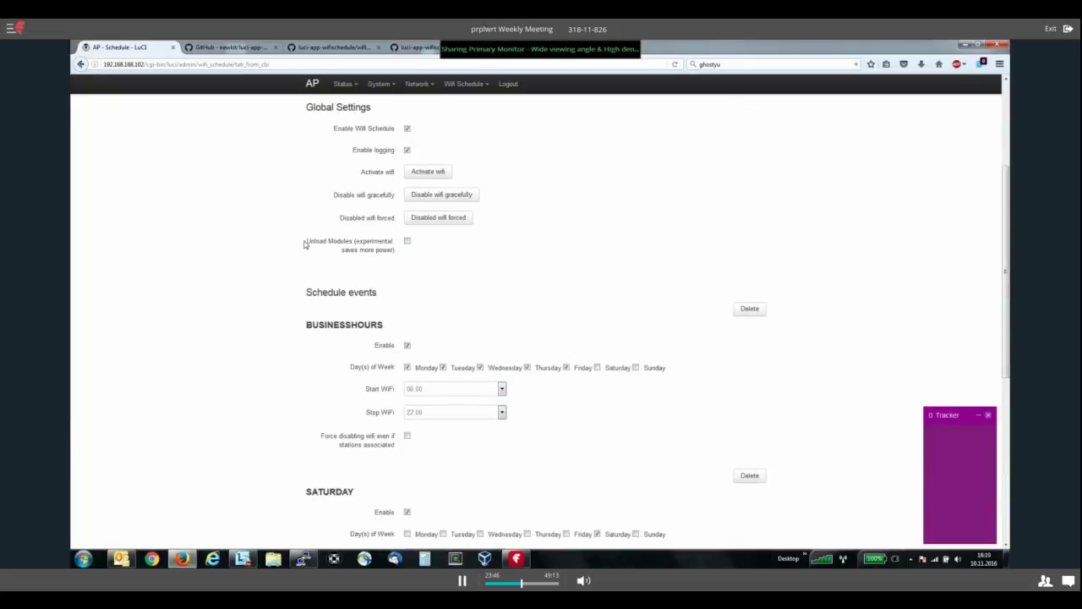
drag(395, 250, 306, 240)
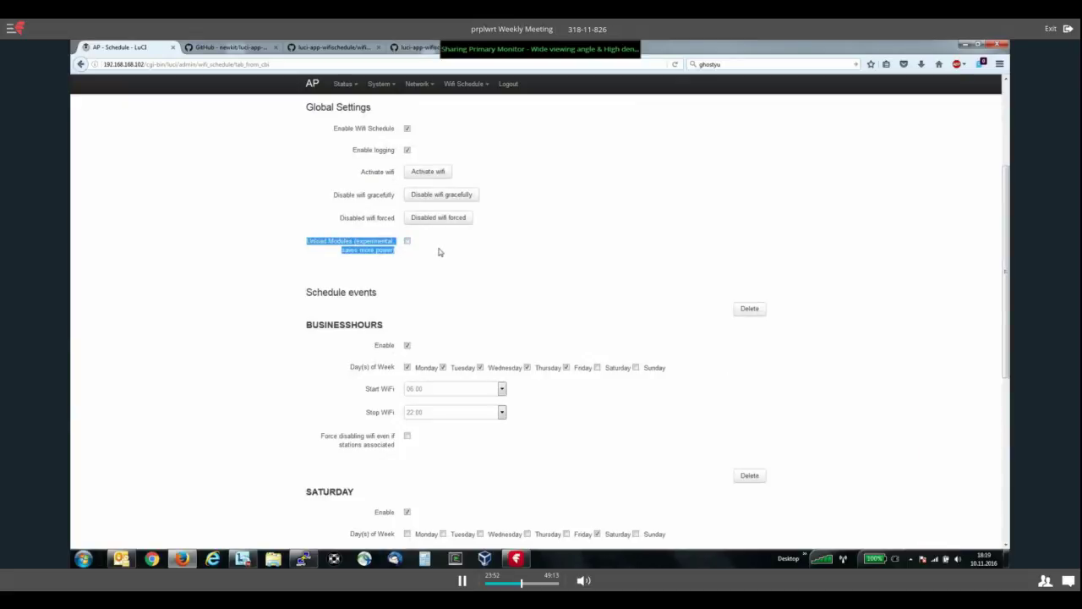
click(407, 242)
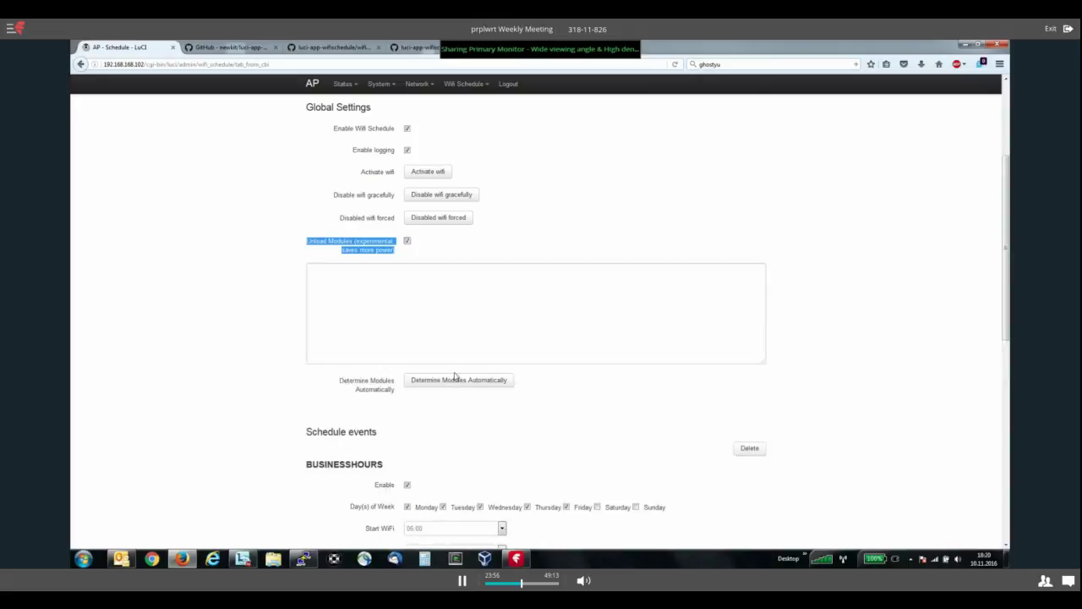
Enter the module name ath9k manually in the module list and clear it again
click(427, 305)
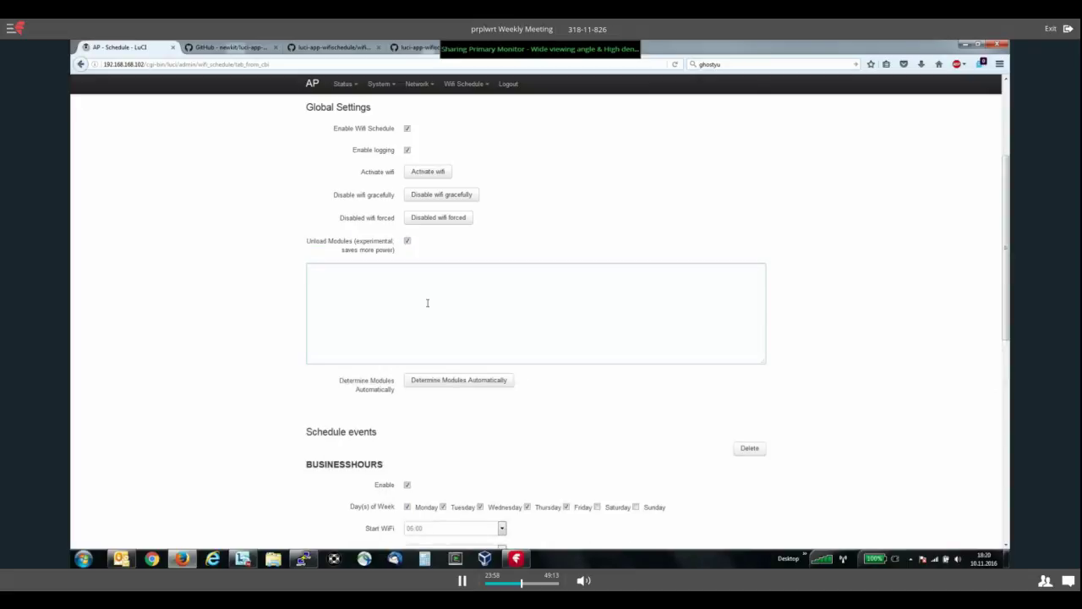
text(as)
key(BackSpace)
text(th9k)
key(BackSpace)
key(BackSpace)
key(BackSpace)
key(BackSpace)
key(BackSpace)
Have the WiFi modules for unloading determined automatically
click(476, 383)
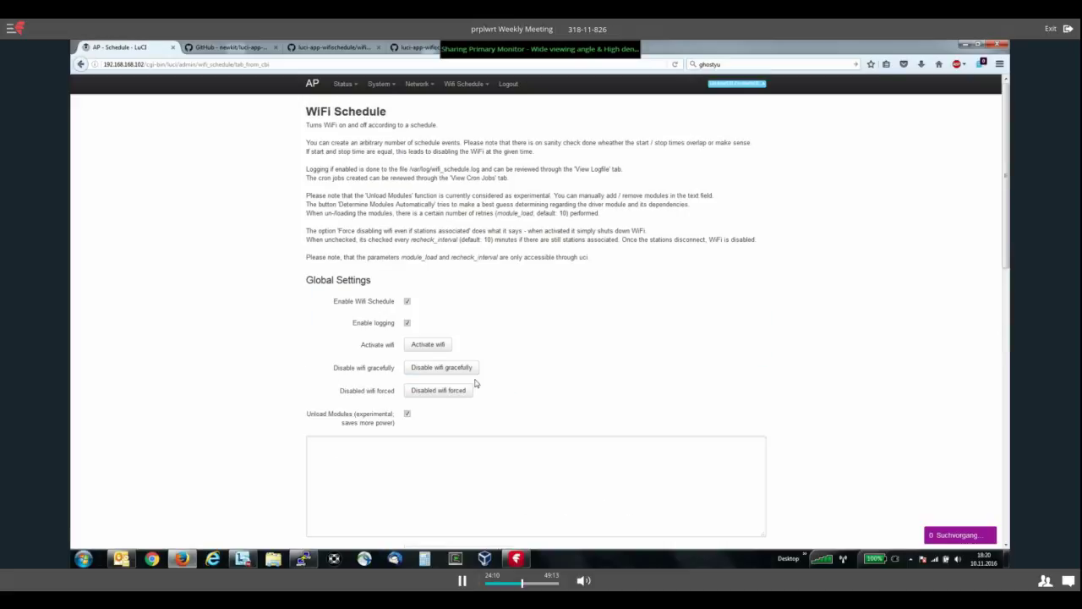
scroll(643, 243, down, 2)
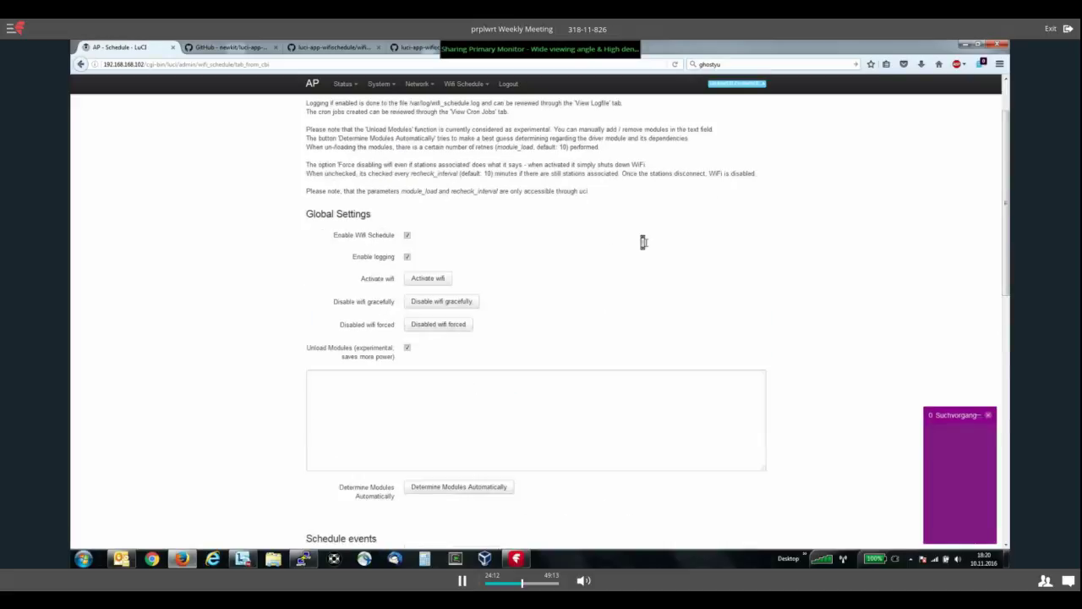
Review the list of unsaved configuration changes for the WiFi schedule
scroll(642, 242, down, 3)
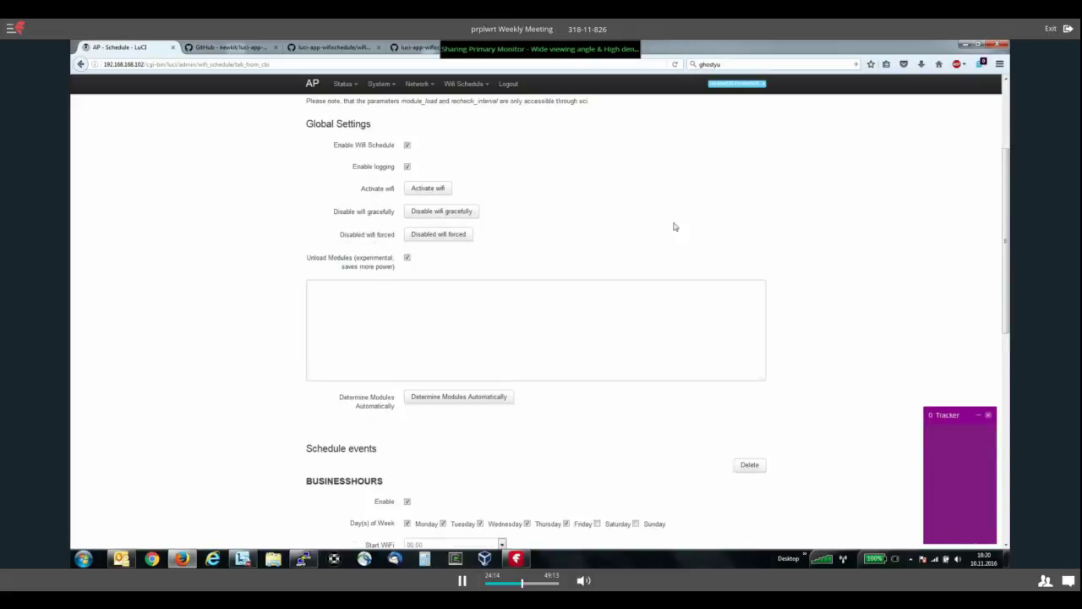
scroll(674, 223, down, 3)
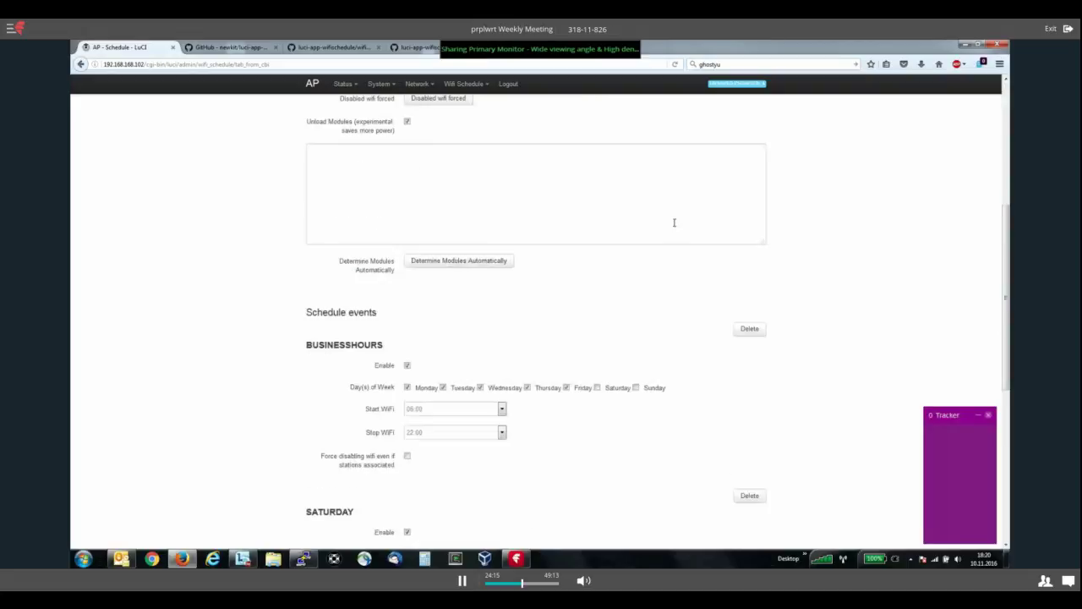
click(738, 83)
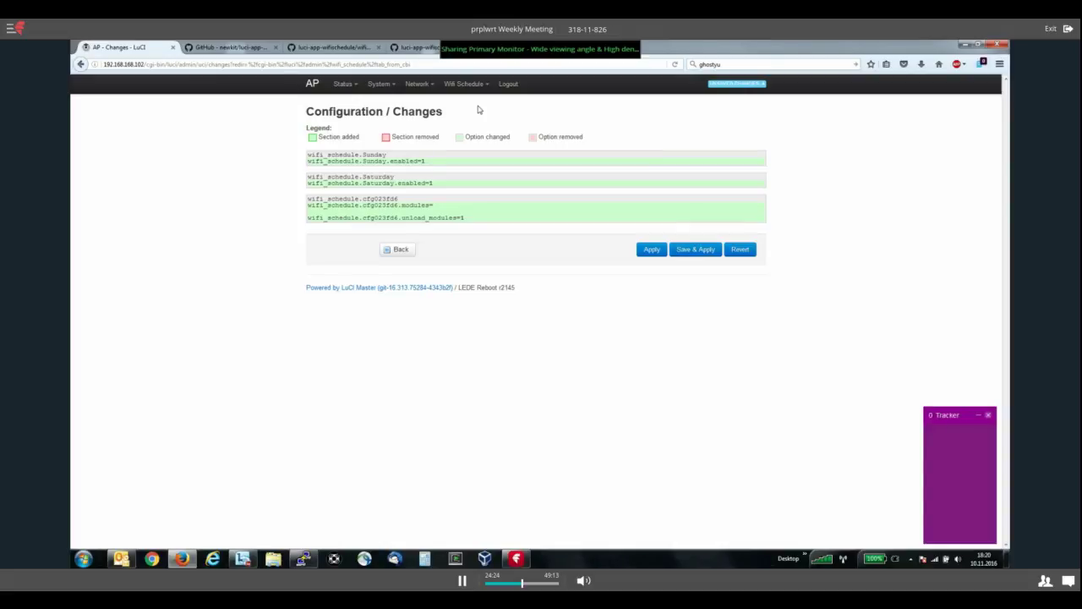
Return to the WiFi schedule settings and enter ath9k manually in the module list
mouse_move(480, 90)
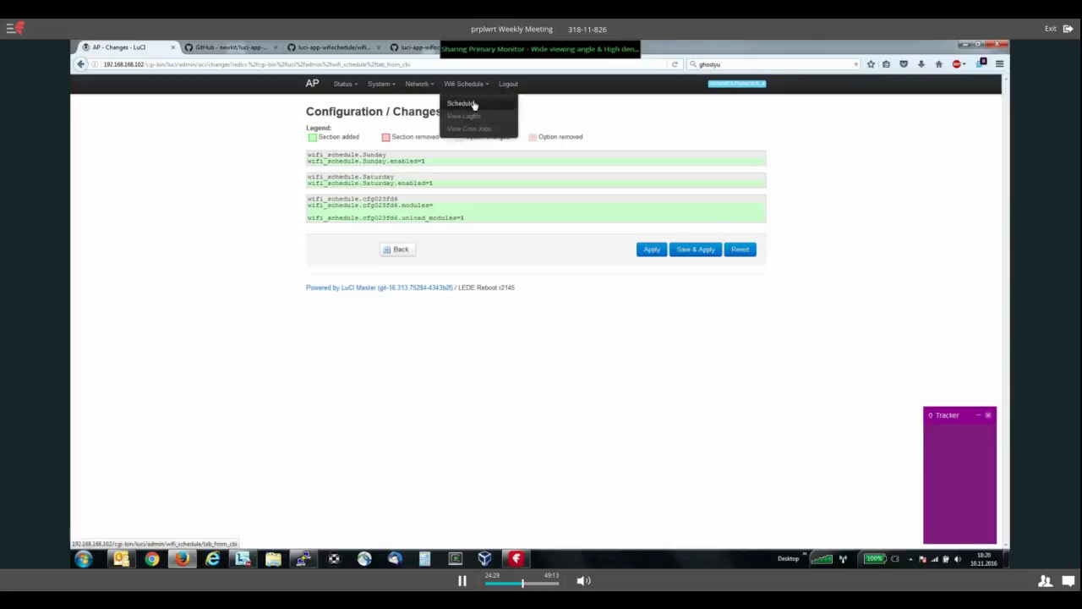
click(474, 105)
click(404, 451)
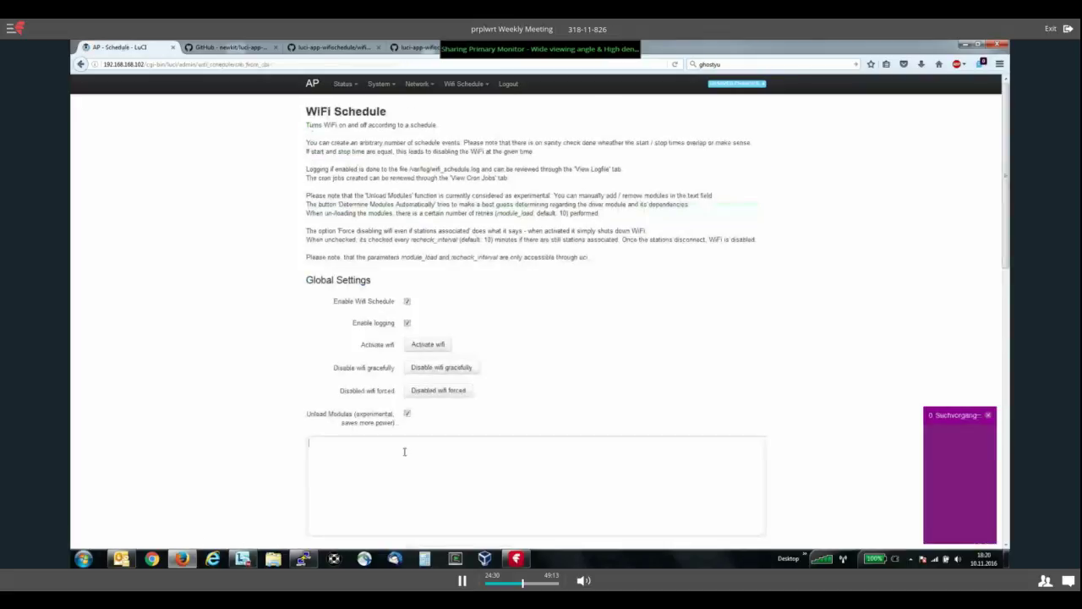
text(wl)
text(h10k)
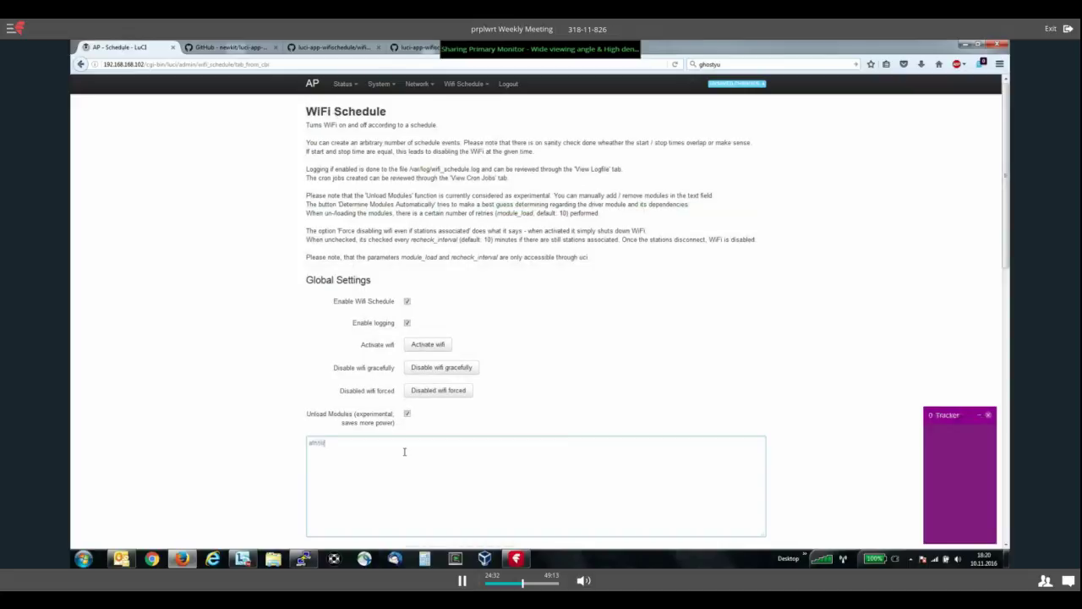
scroll(404, 452, down, 2)
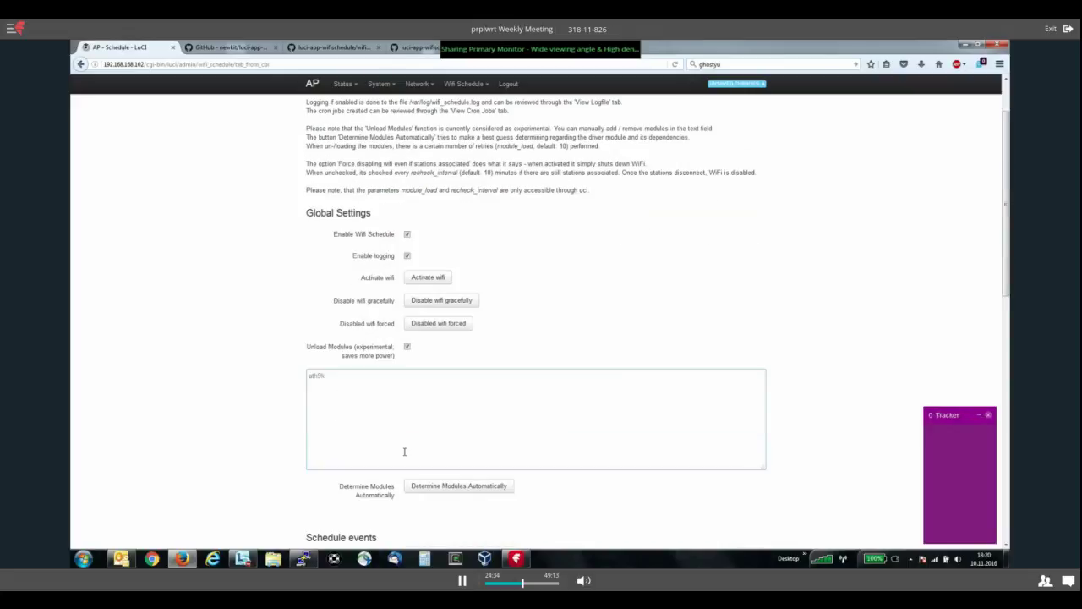
scroll(383, 408, down, 3)
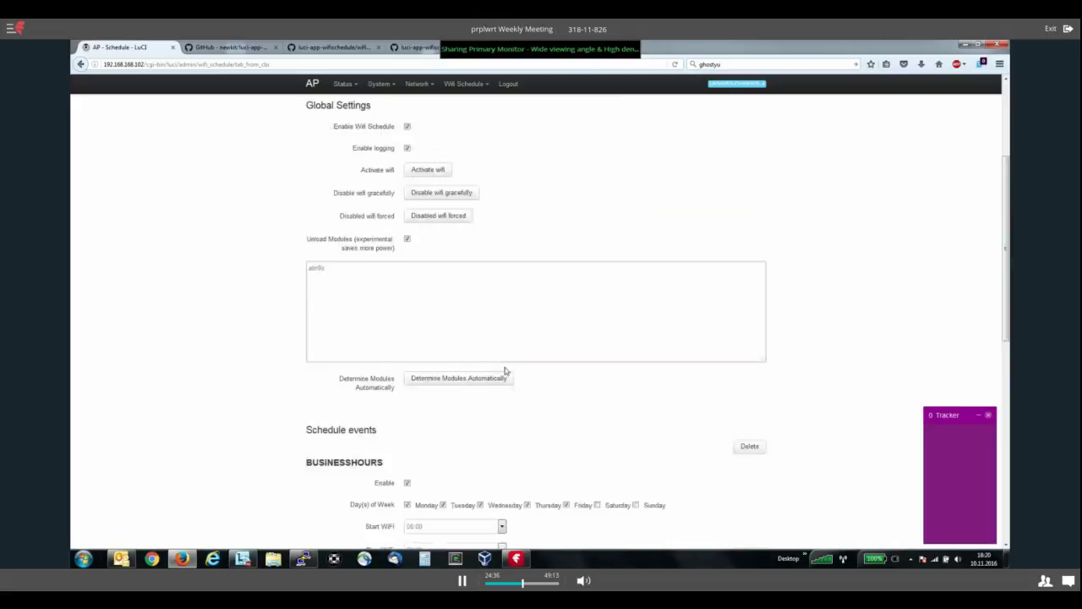
Turn off the experimental Unload Modules option and save and apply the schedule configuration
click(407, 240)
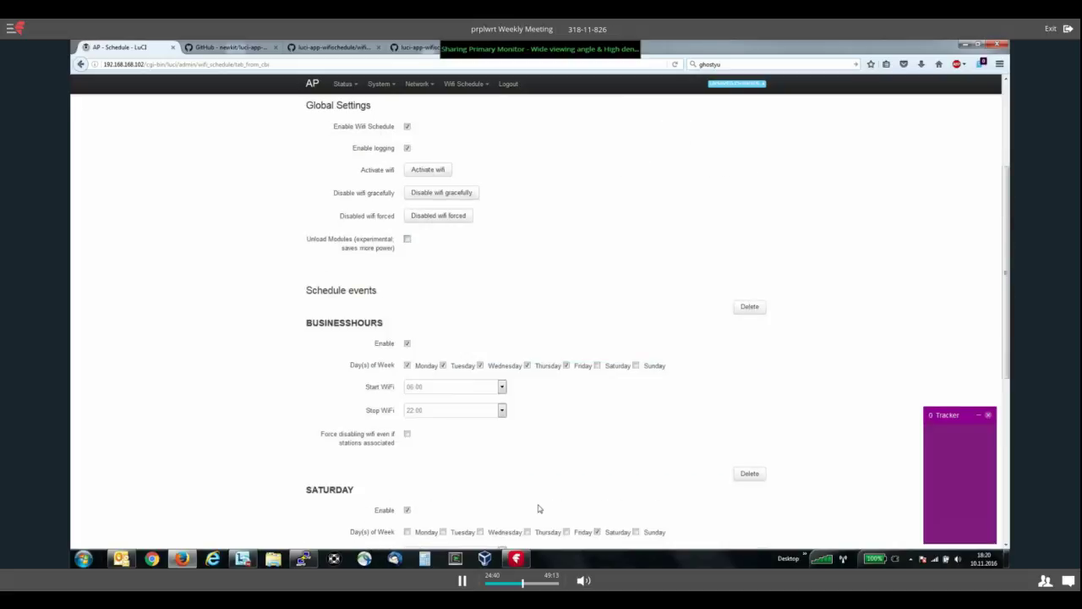
scroll(639, 238, down, 5)
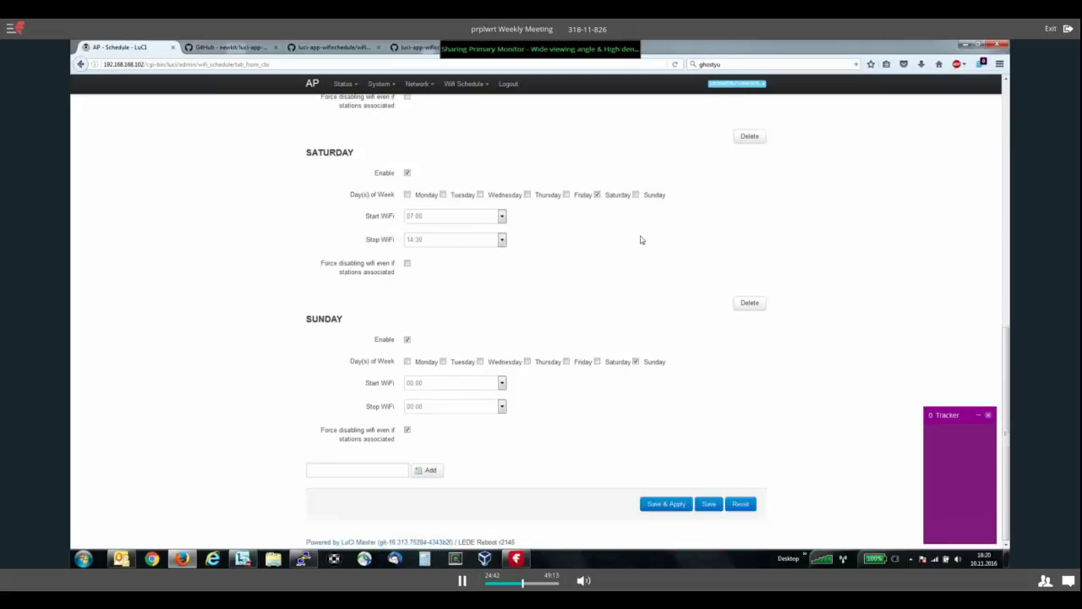
click(670, 505)
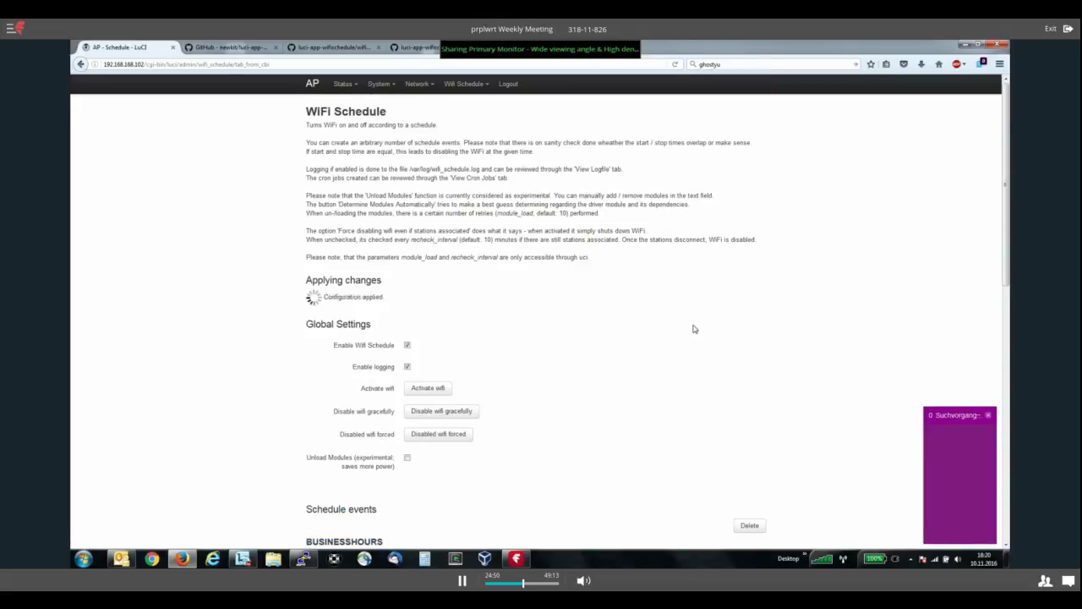
Look over the applied schedule events, open the generated cron jobs and examine the Sunday forcestop entry
scroll(694, 329, down, 3)
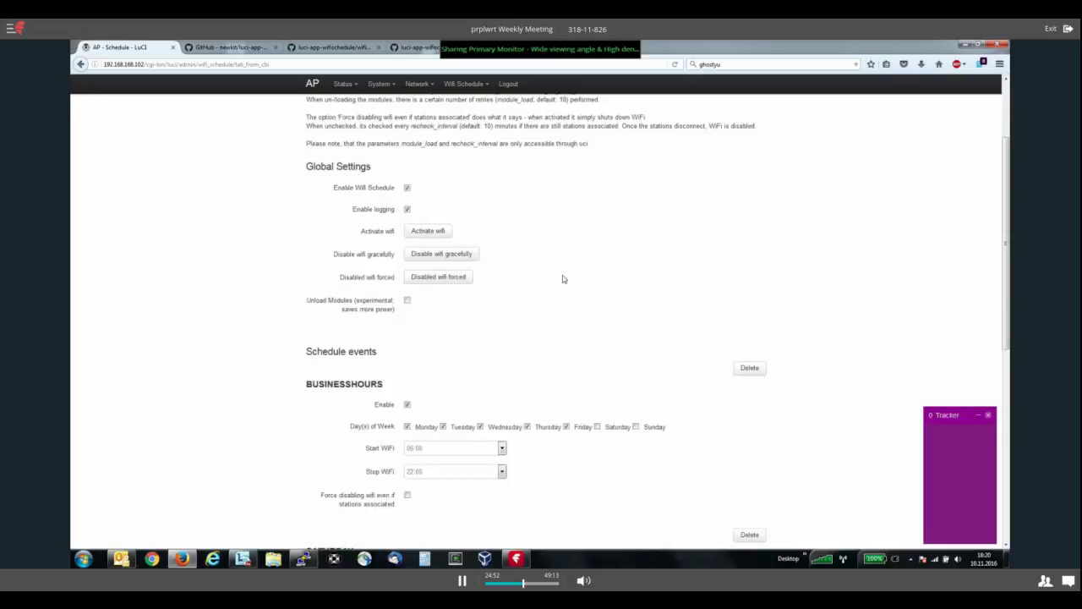
scroll(651, 316, down, 3)
scroll(652, 316, up, 1)
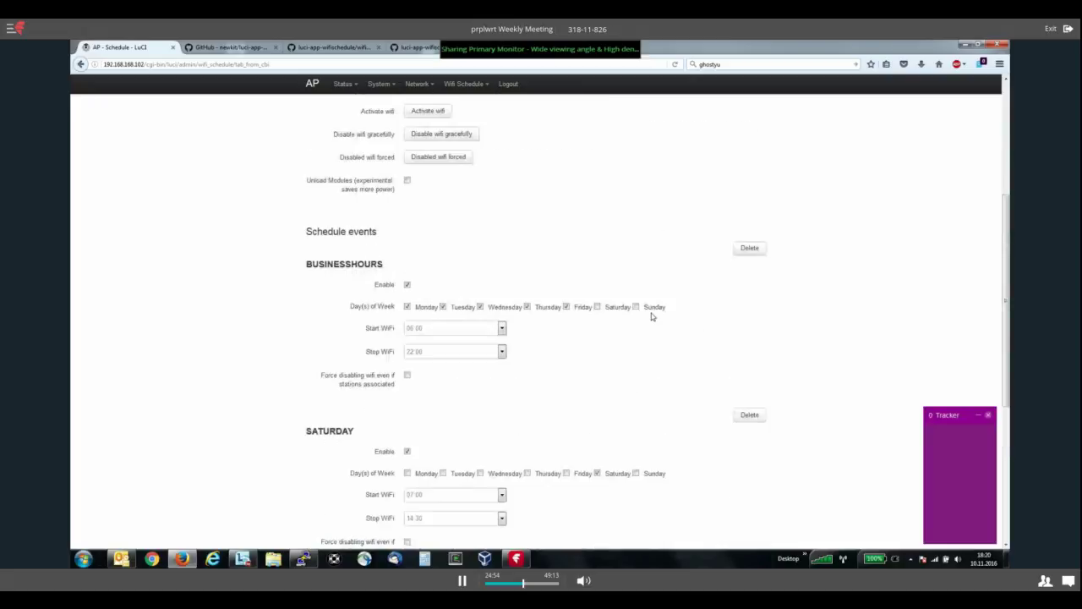
scroll(651, 316, up, 3)
mouse_move(473, 84)
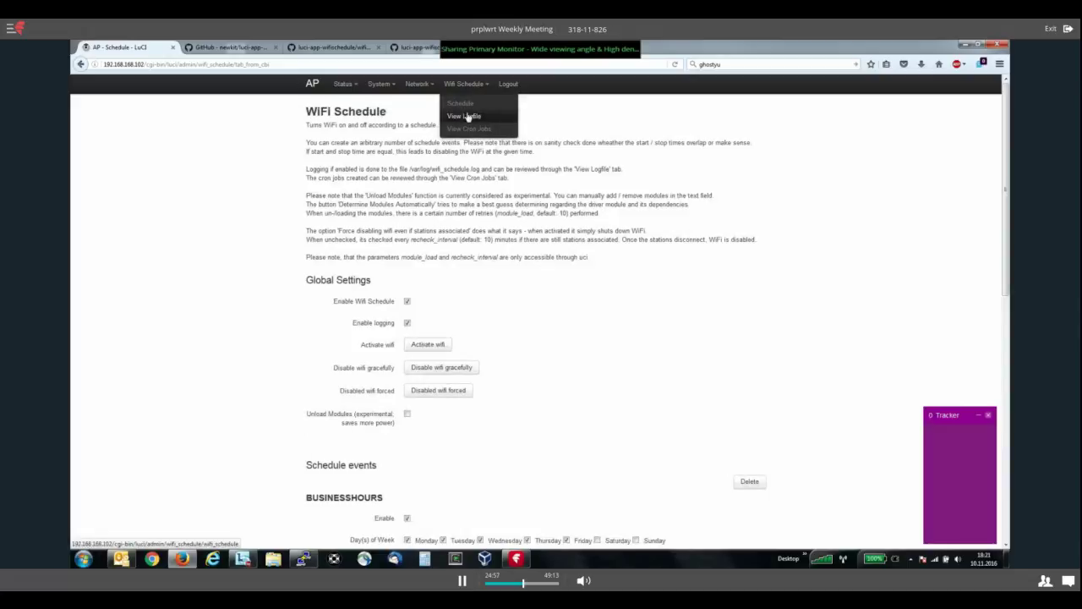
click(463, 130)
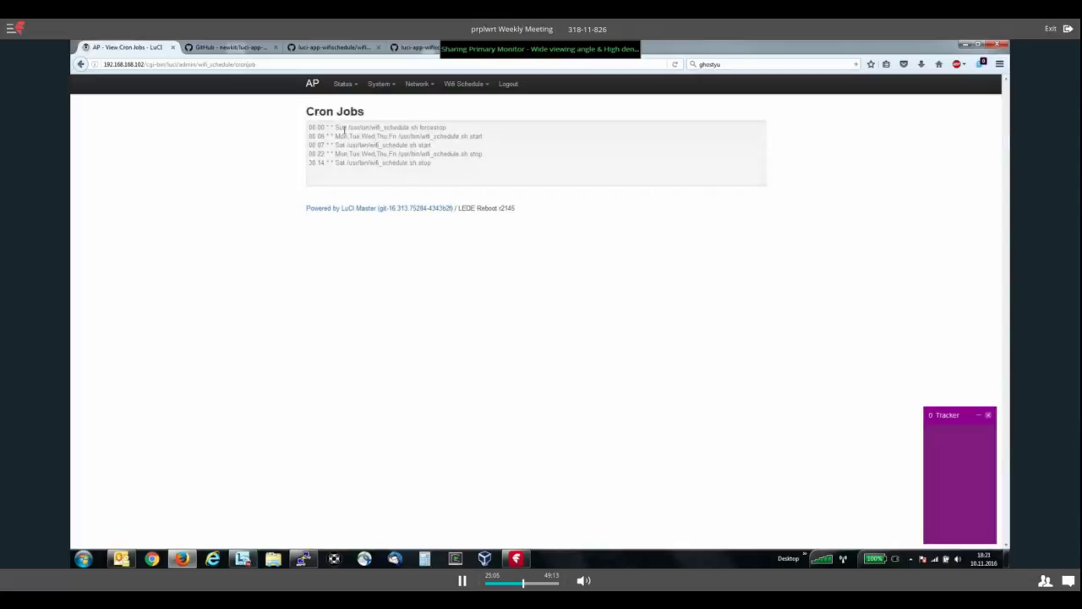
drag(353, 127, 306, 118)
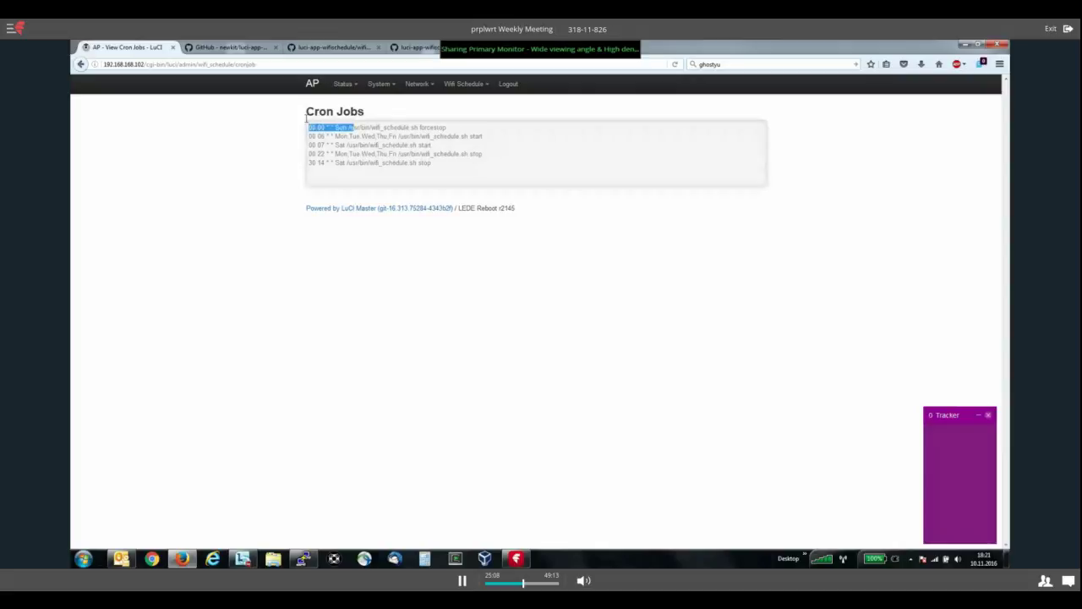
drag(437, 127, 389, 118)
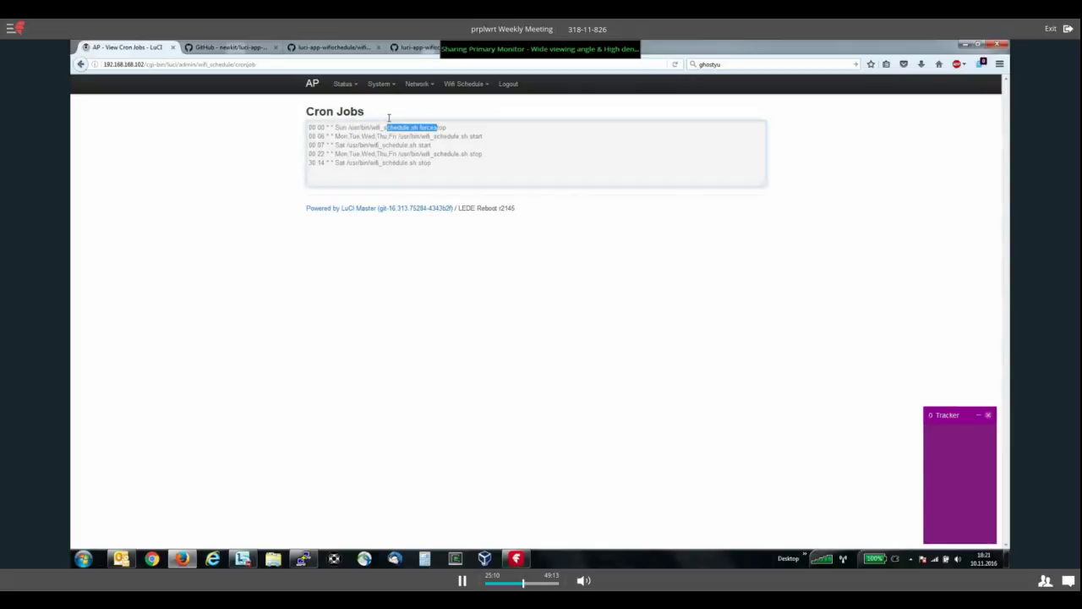
double_click(443, 127)
Open the WiFi schedule logfile and examine the first logged cron call of wifi_schedule.sh
mouse_move(466, 90)
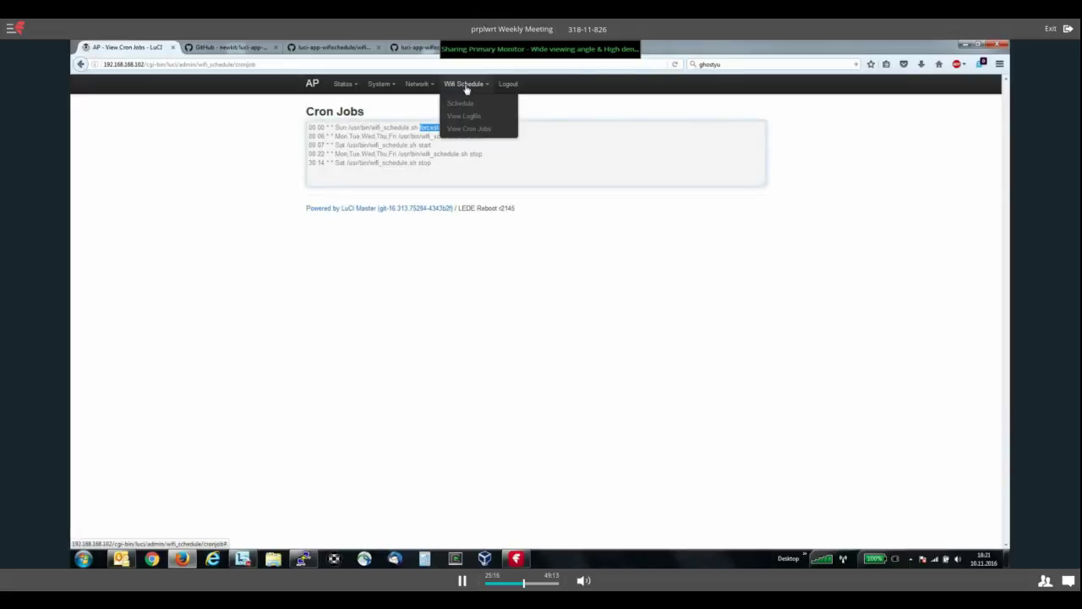
click(461, 117)
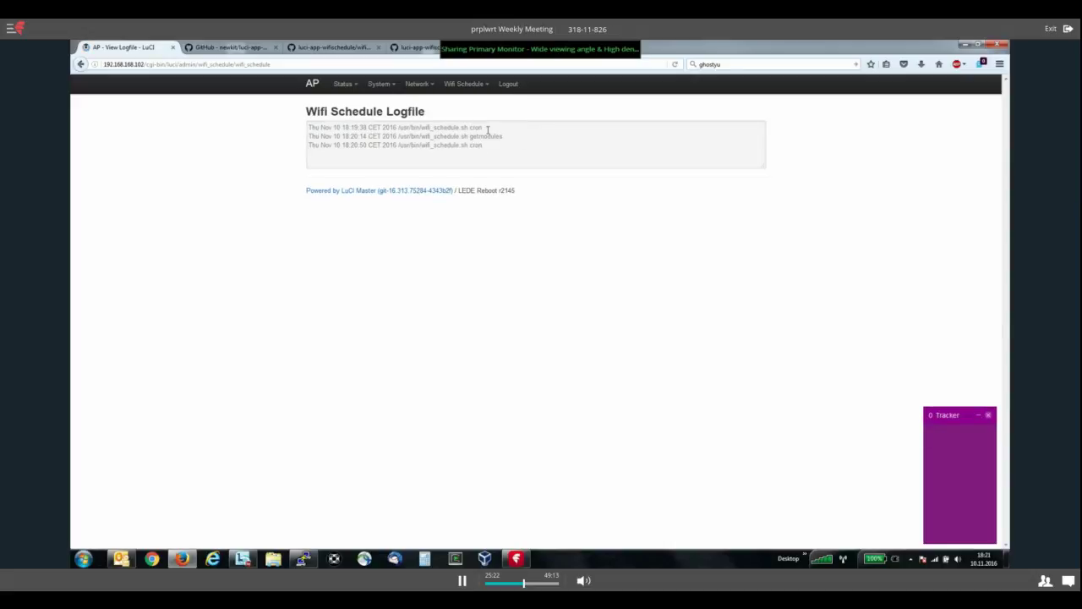
drag(483, 127, 398, 125)
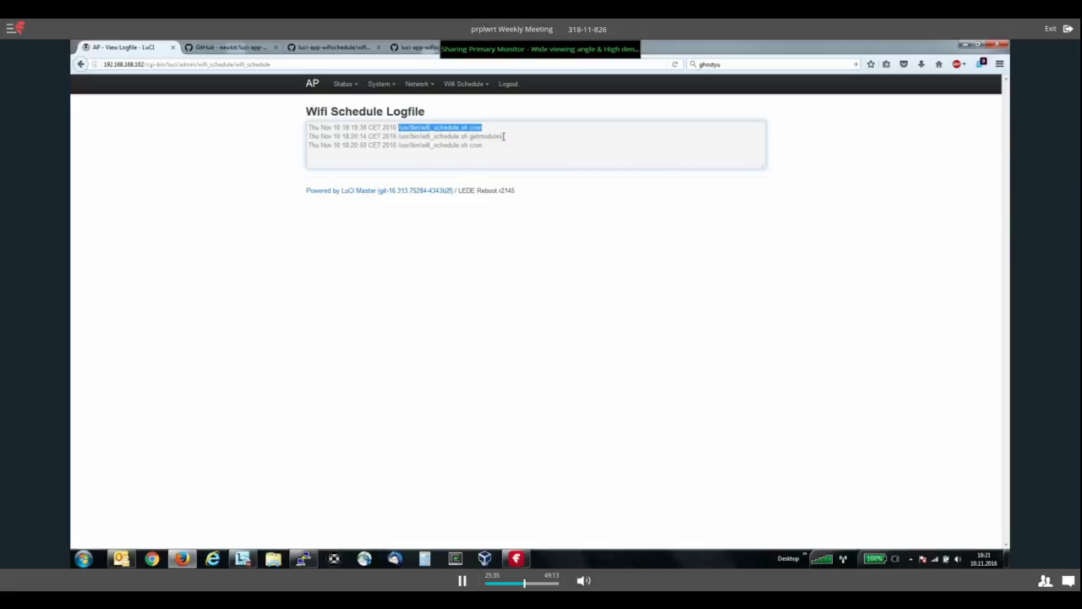
Return to the WiFi schedule settings and activate WiFi manually
click(472, 85)
click(472, 85)
click(467, 103)
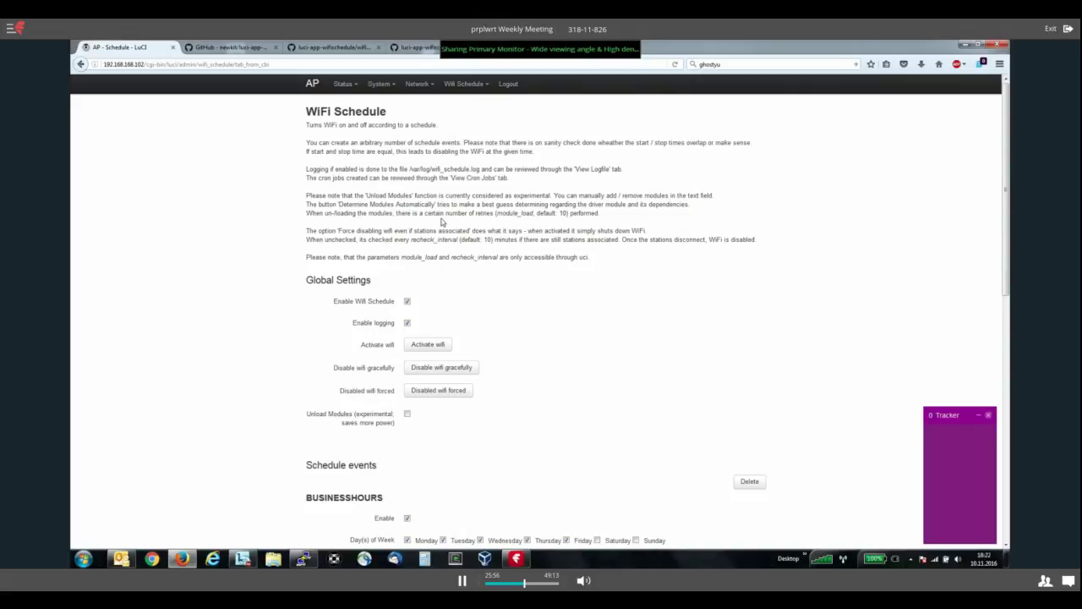
click(438, 344)
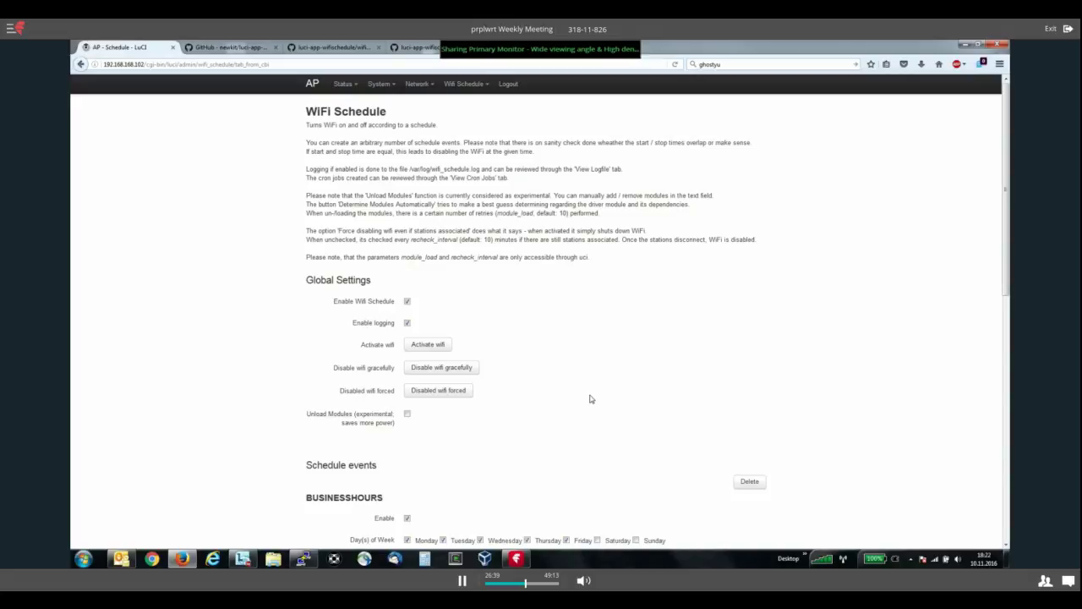
Switch to the wifi_schedule.sh source on GitHub and examine the command cases and the /sbin/wifi down call in disable_wifi
right_click(408, 48)
click(404, 49)
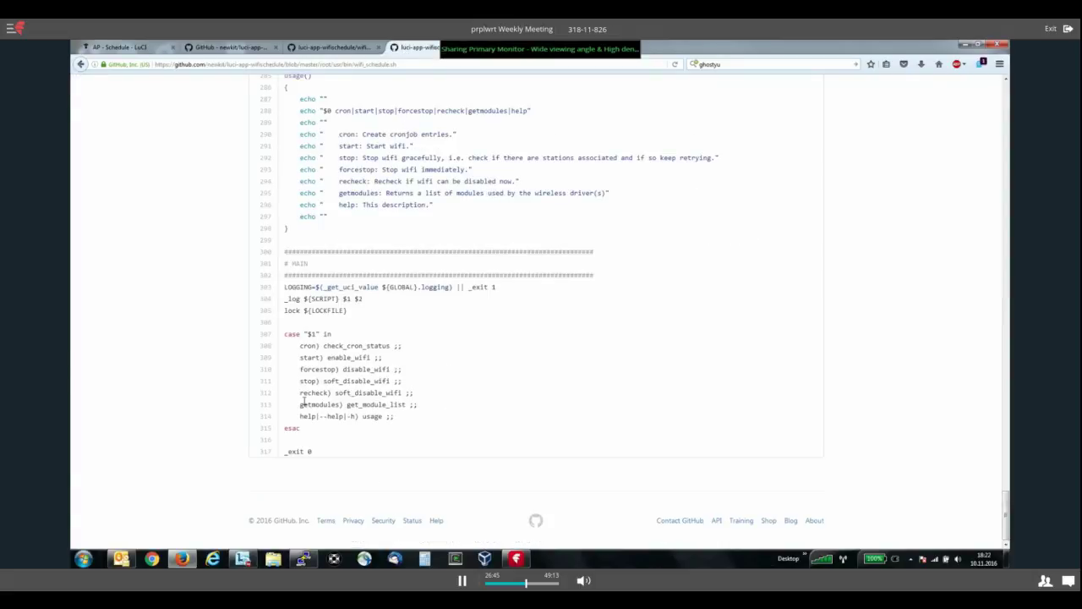
drag(301, 381, 380, 286)
scroll(381, 287, up, 7)
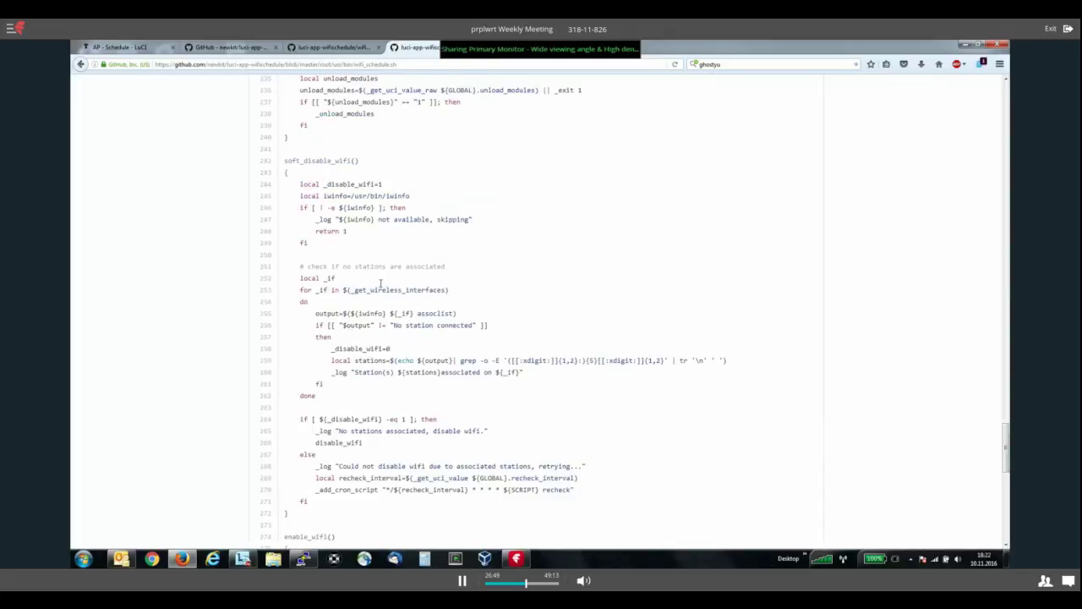
scroll(380, 283, up, 2)
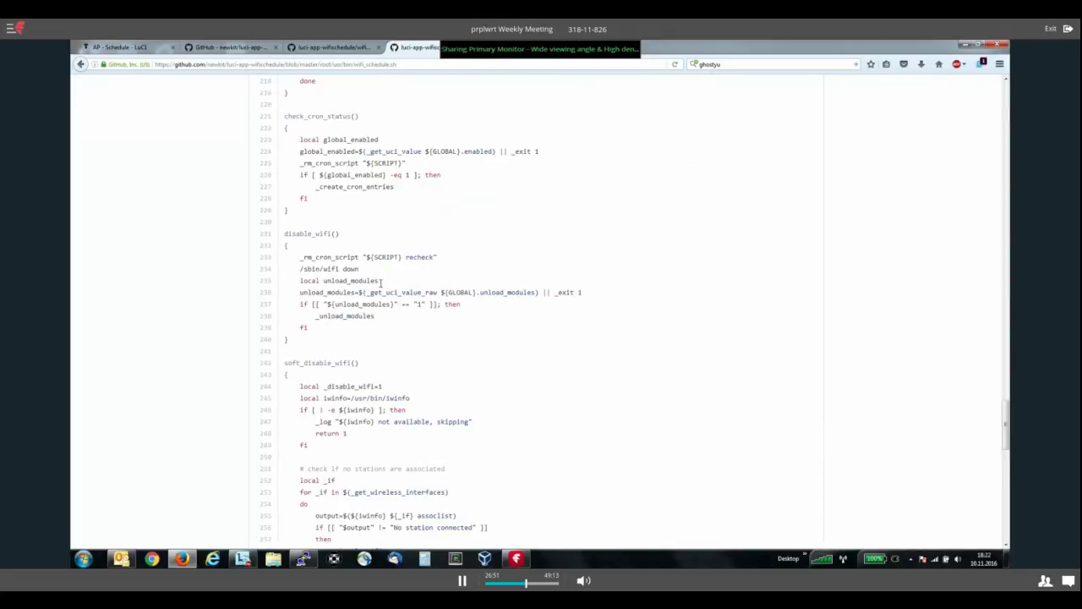
drag(300, 269, 368, 277)
Examine the soft_disable_wifi function, including its iwinfo check for associated stations and the retry handling
scroll(379, 304, down, 3)
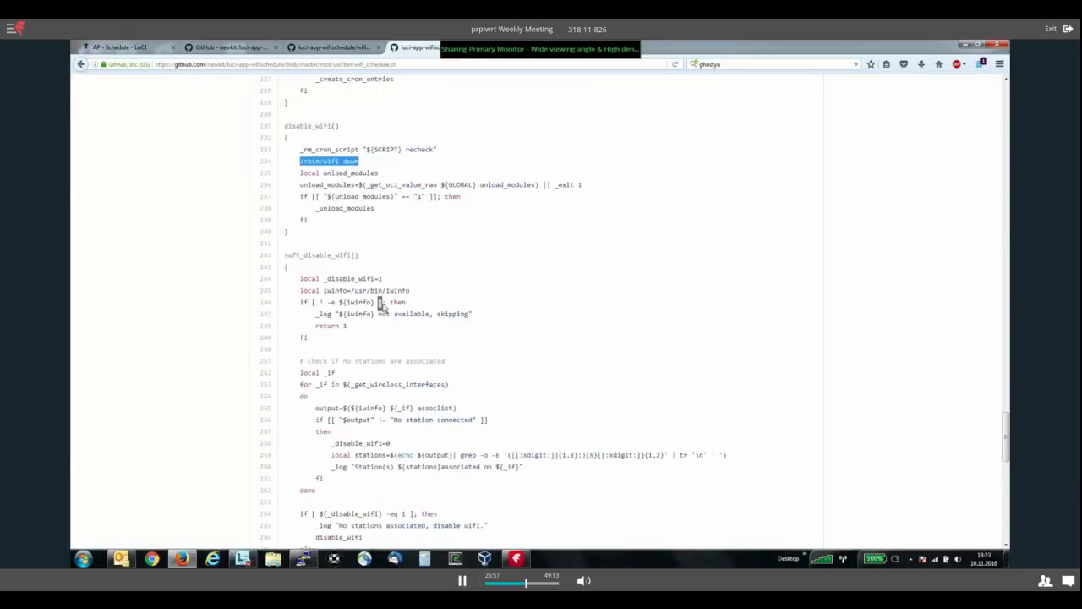
scroll(383, 306, down, 1)
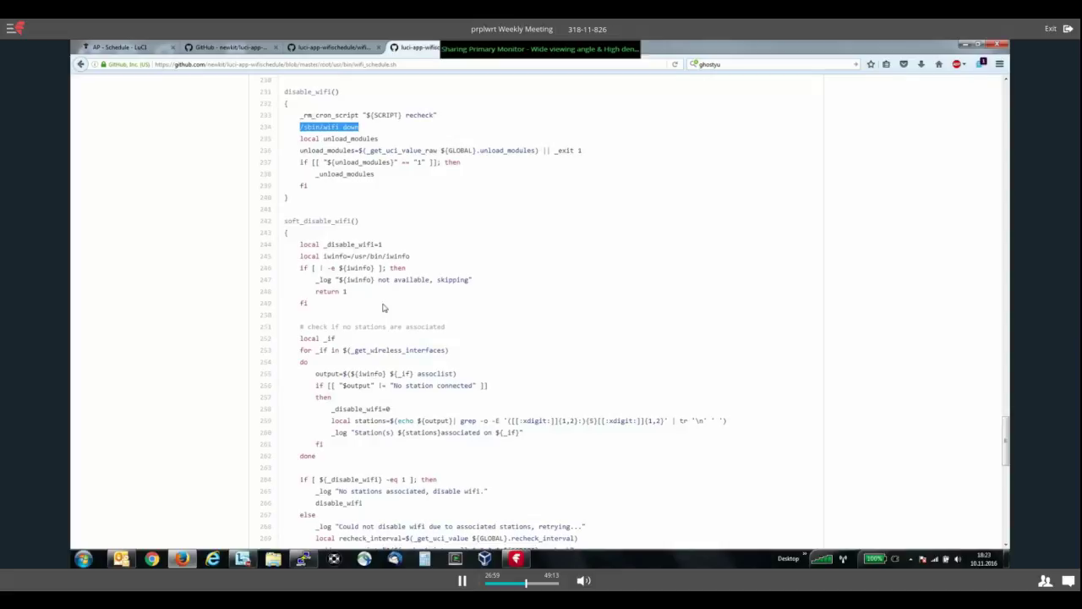
drag(286, 217, 420, 477)
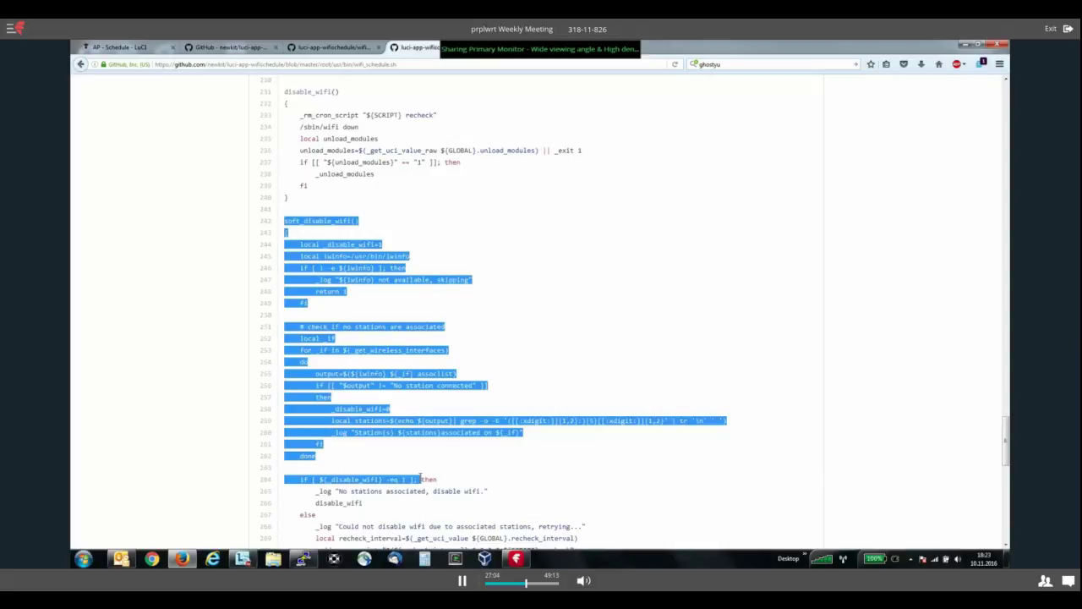
click(384, 406)
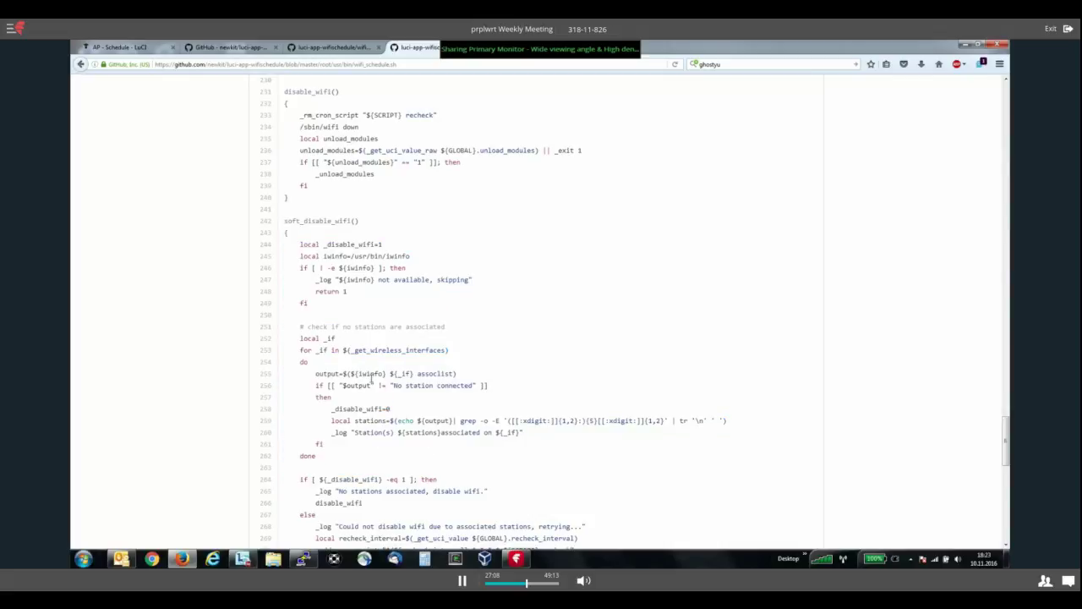
right_click(377, 377)
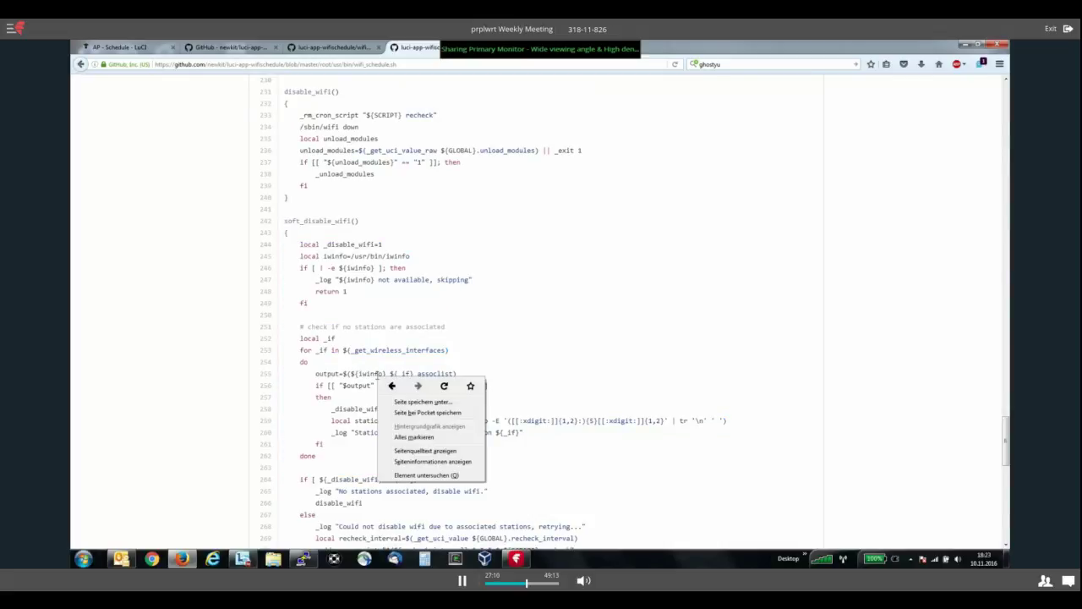
click(365, 373)
double_click(365, 373)
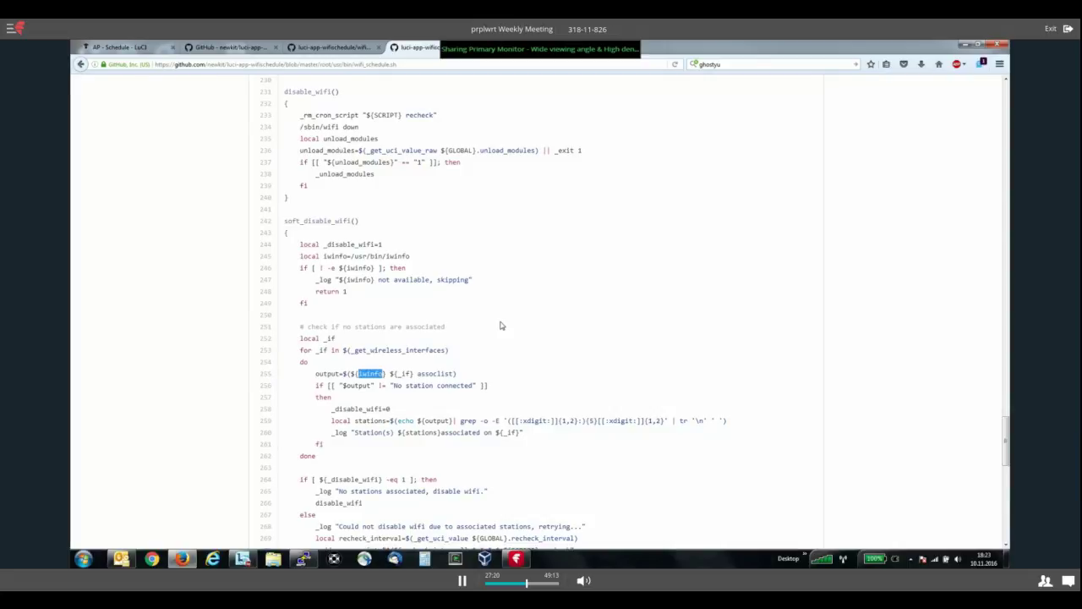
scroll(500, 325, down, 2)
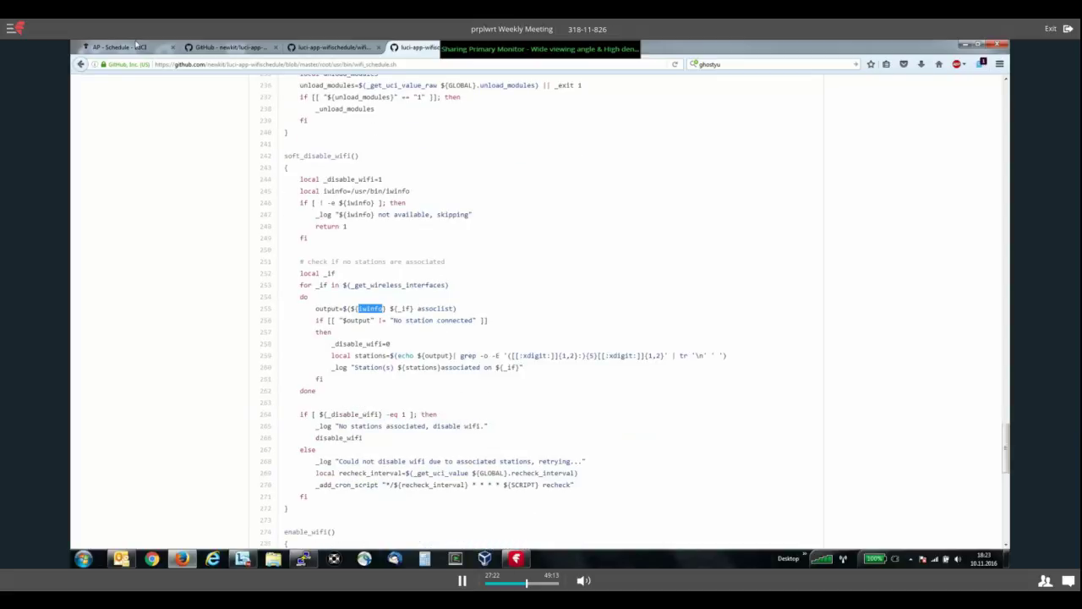
Switch back to the LuCI schedule settings, disable WiFi gracefully and view the WiFi schedule logfile
click(125, 47)
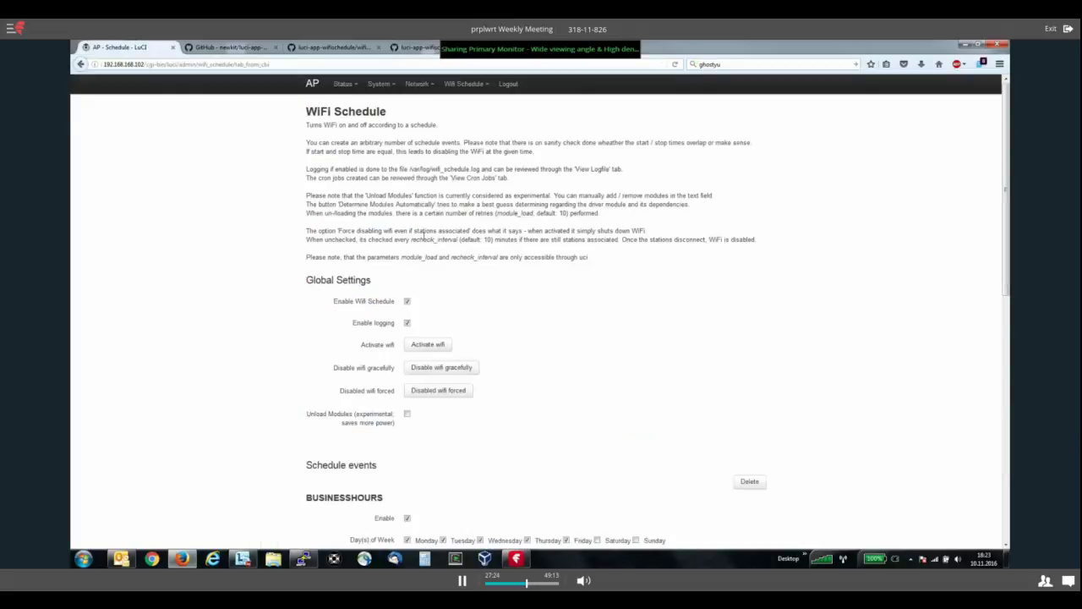
click(443, 370)
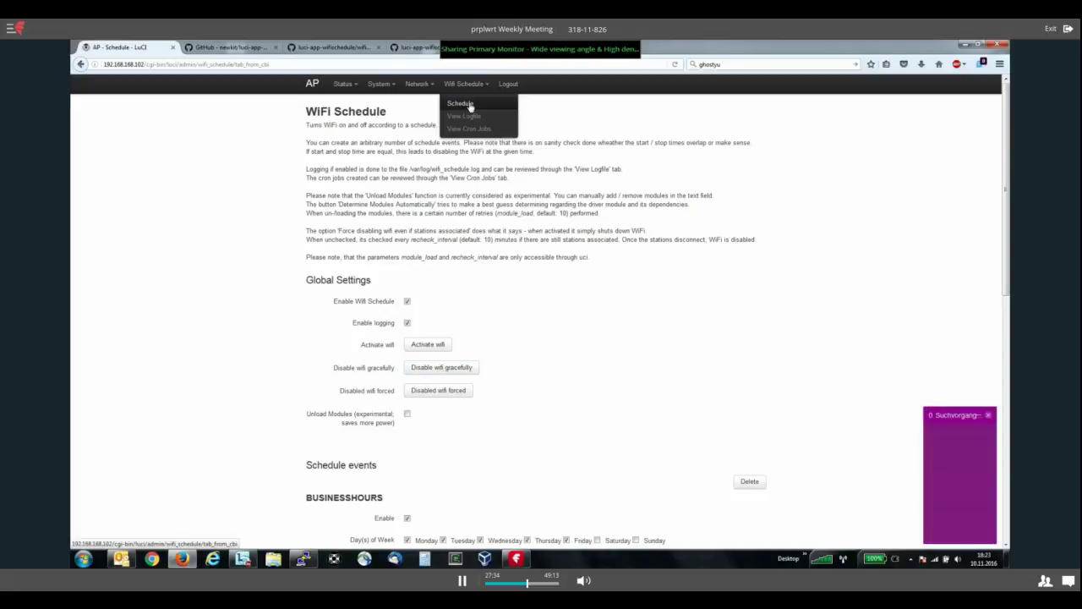
click(467, 117)
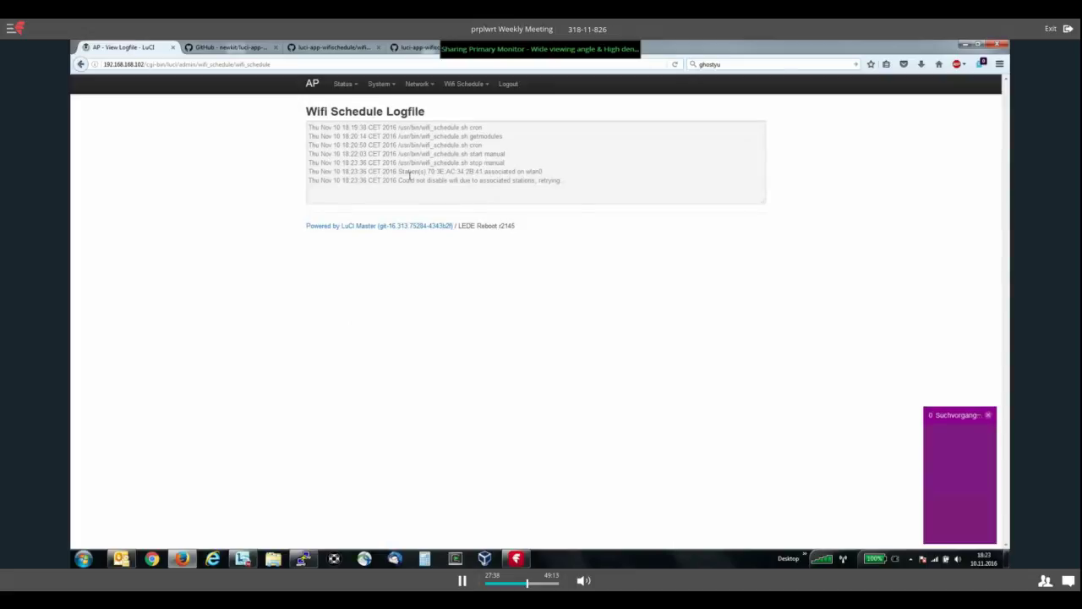
Highlight the associated-station message in the WiFi schedule logfile, and highlight the recheck entry in the cron jobs
drag(398, 171, 562, 173)
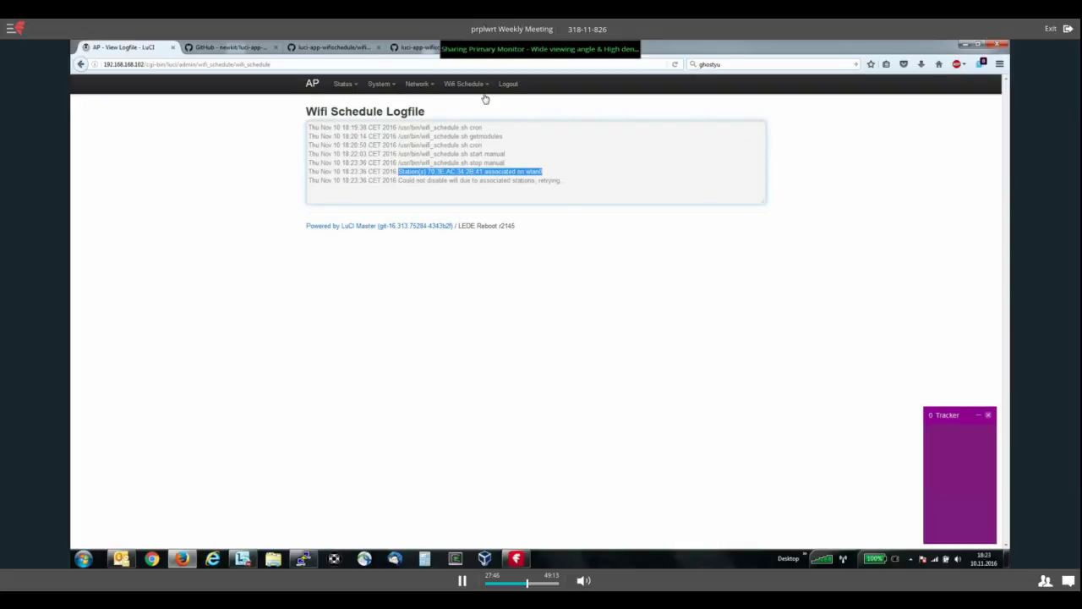
mouse_move(478, 103)
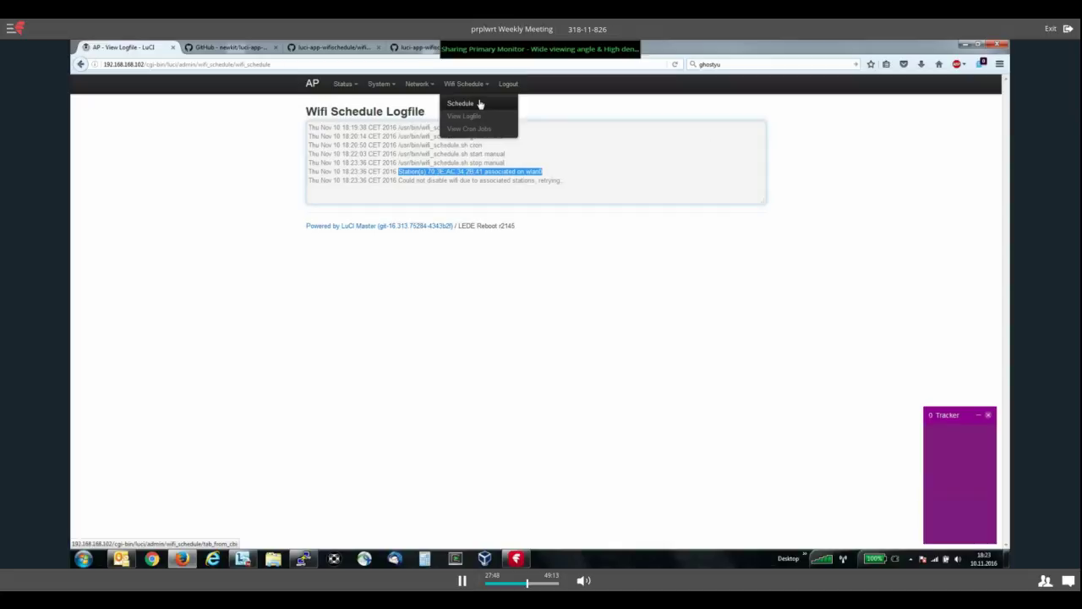
click(475, 129)
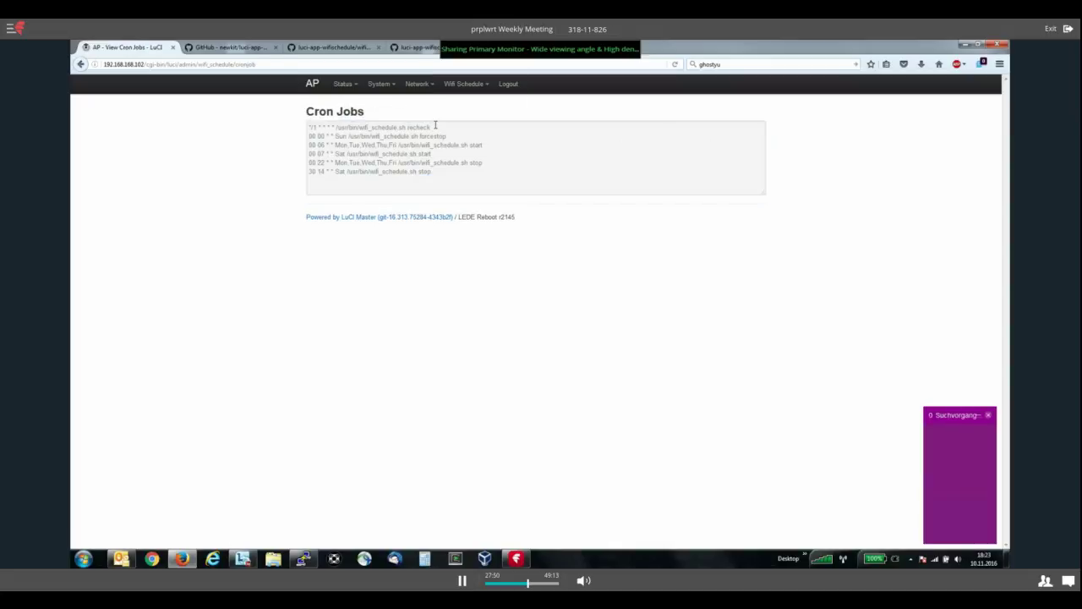
drag(436, 126, 306, 129)
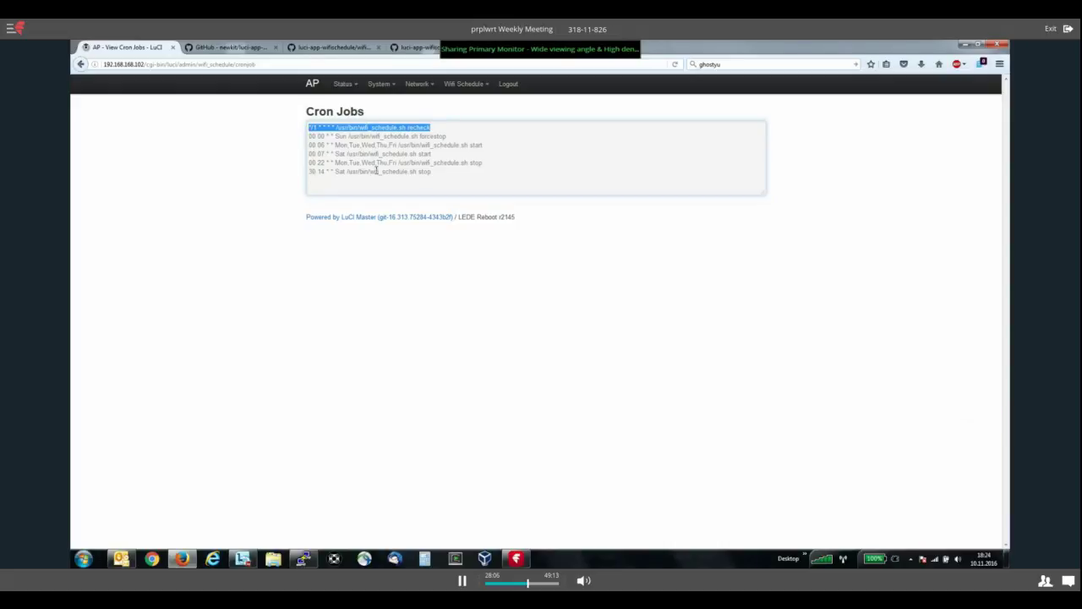
Return from the cron jobs to the WiFi schedule settings page
mouse_move(462, 118)
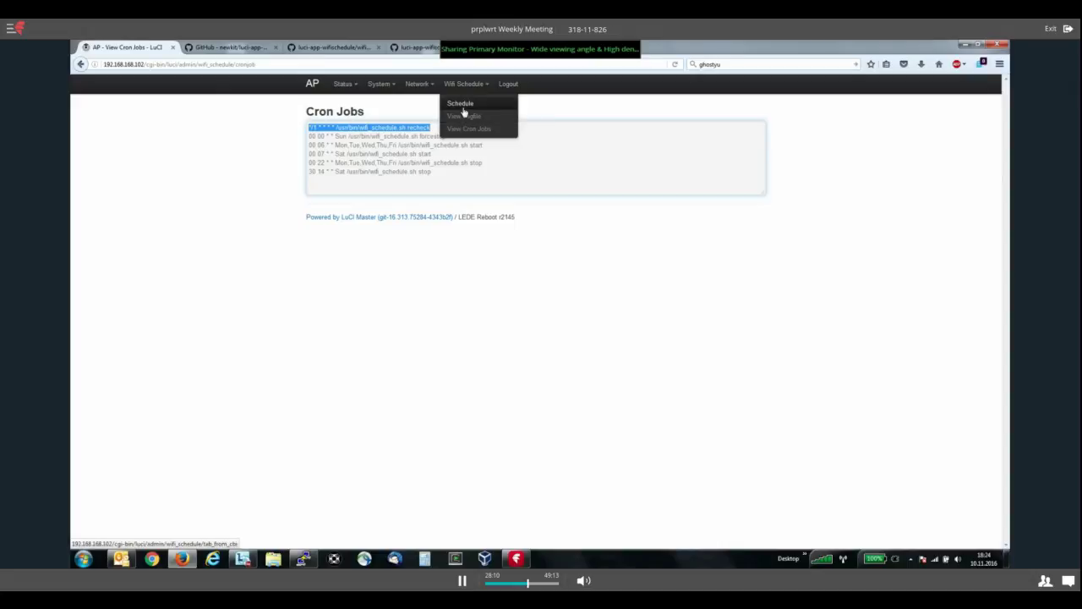
right_click(464, 118)
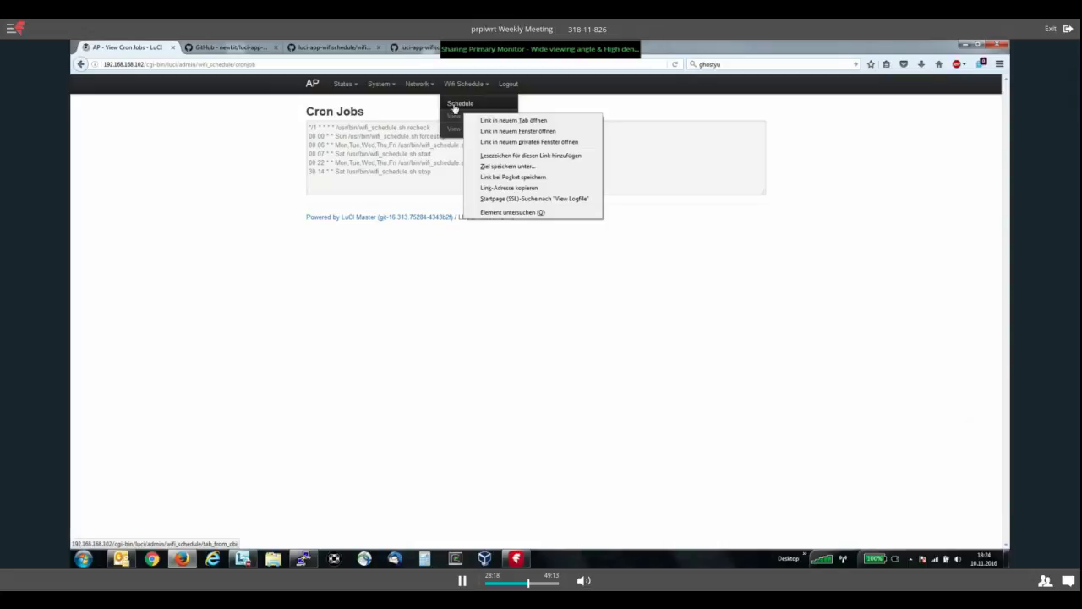
click(454, 108)
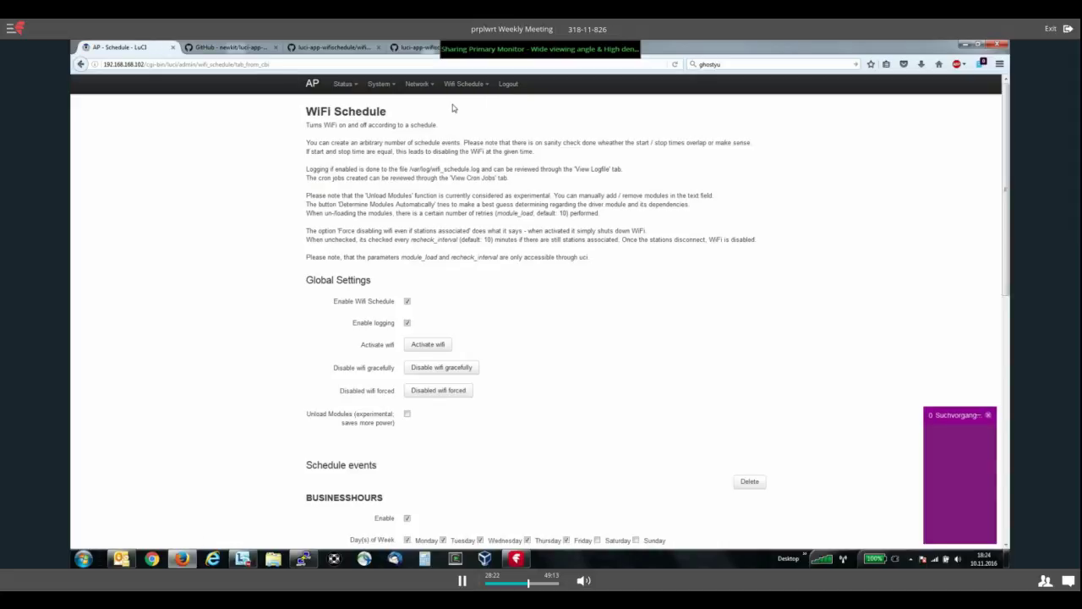
Highlight the last message in the refreshed WiFi schedule logfile, and review the cron jobs again
mouse_move(464, 88)
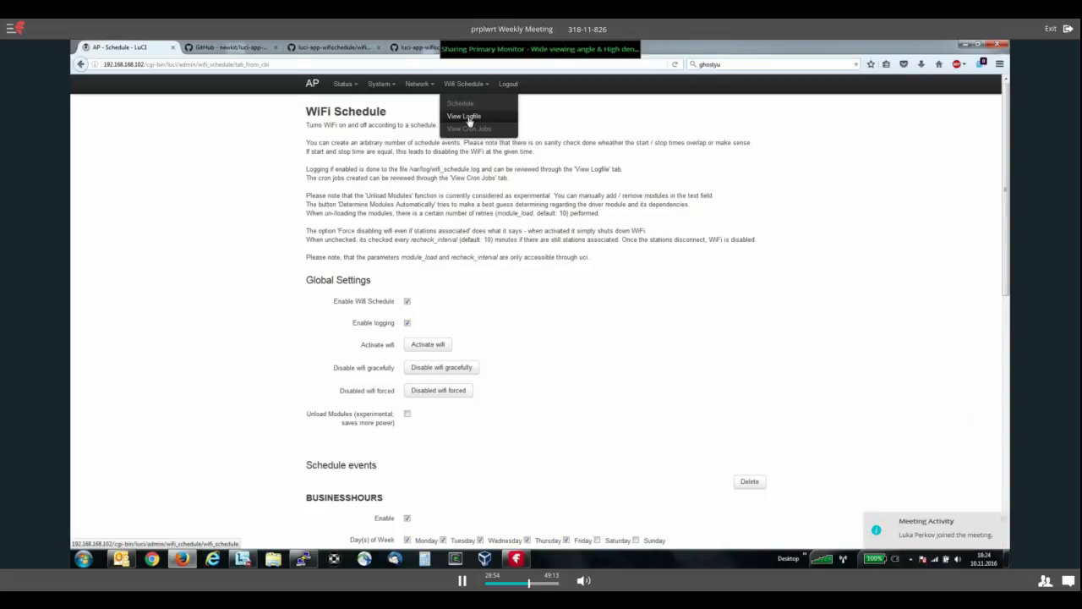
click(469, 119)
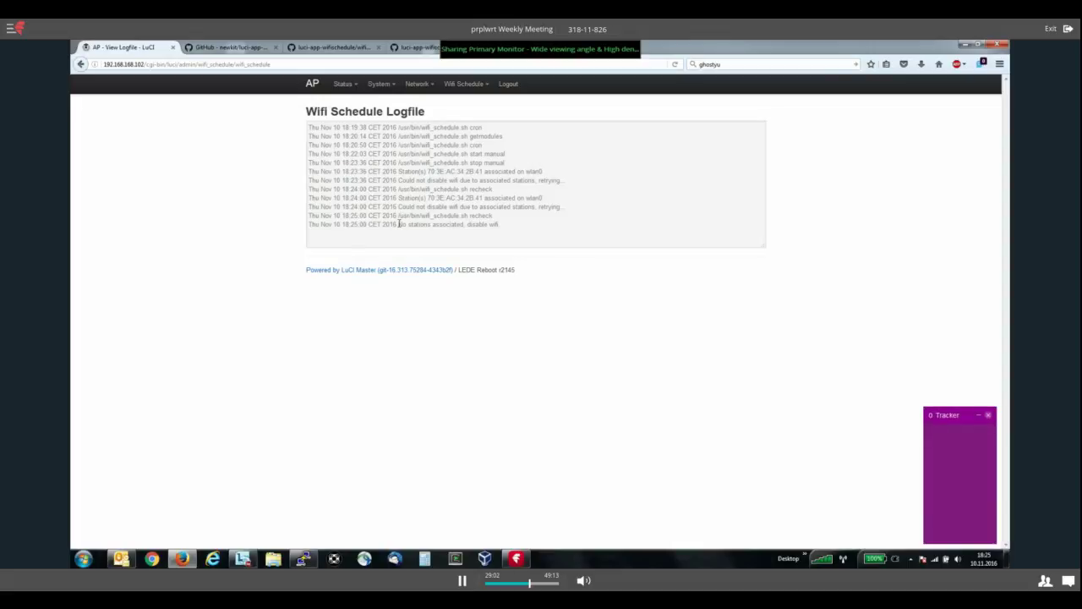
drag(401, 225, 308, 225)
shift+click(508, 224)
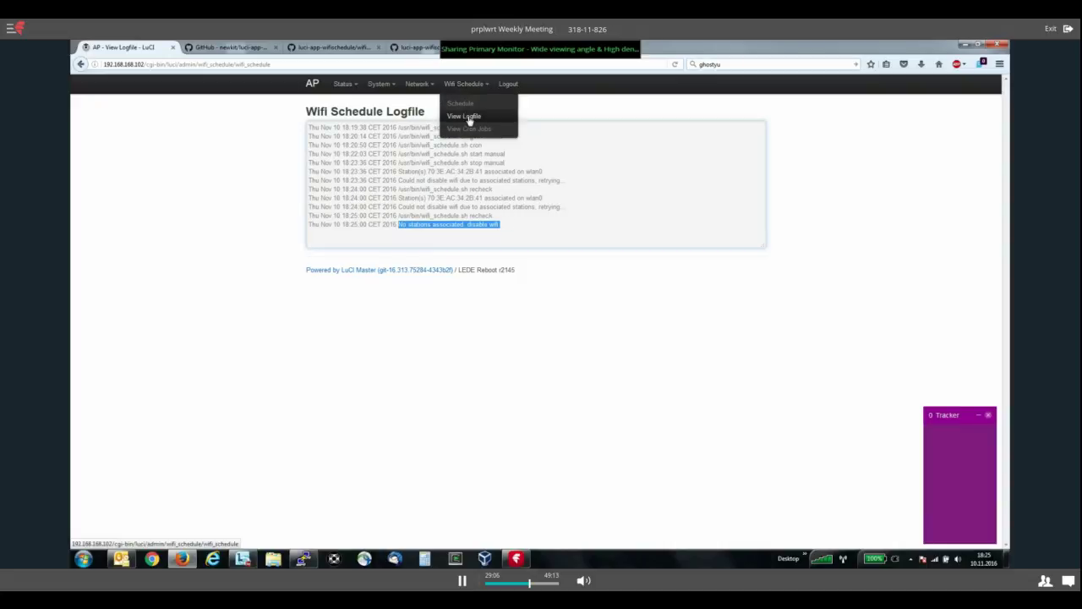
click(467, 129)
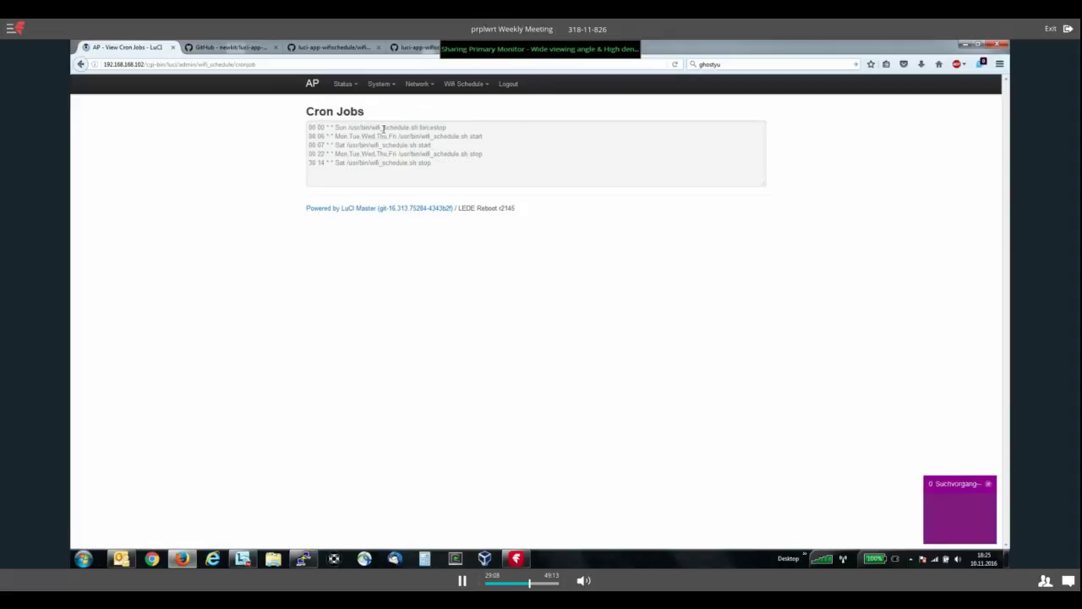
Switch to the luci-app-wifischedule repository on GitHub and examine its wifi_schedule configuration file
mouse_move(392, 88)
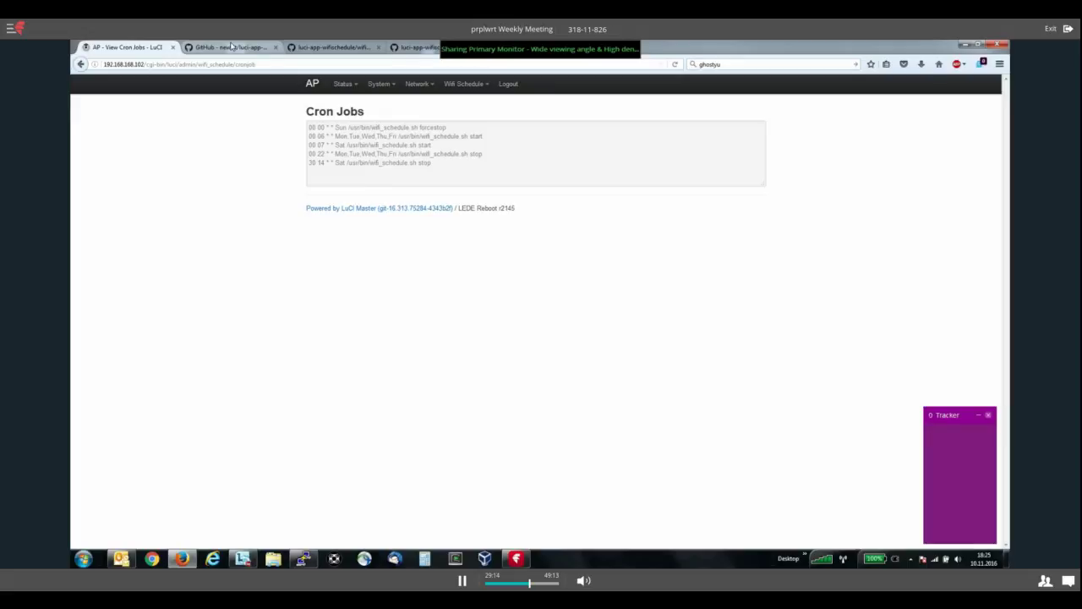
click(231, 46)
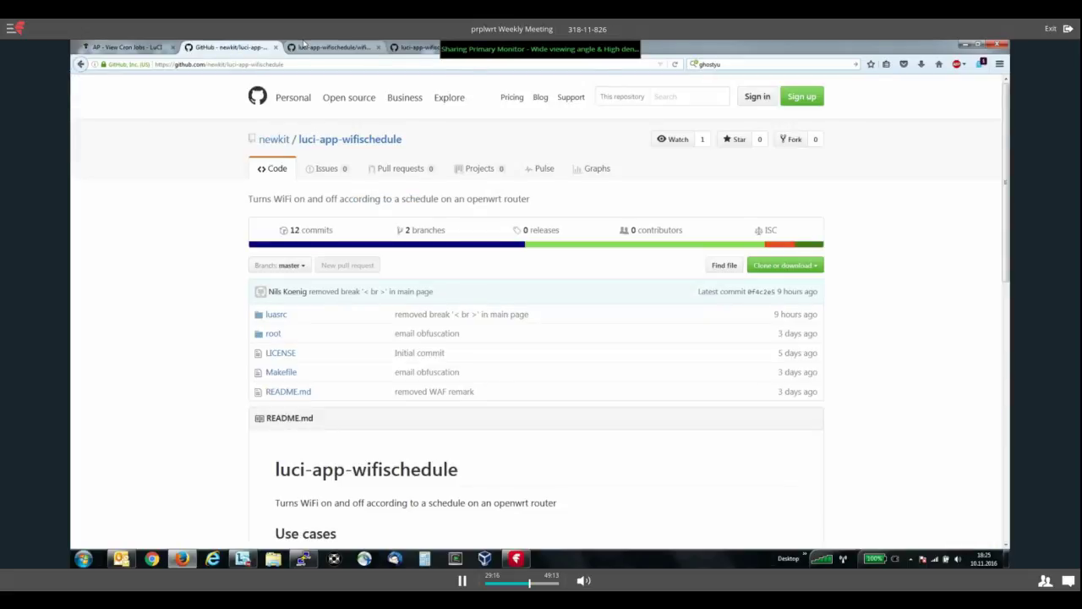
click(312, 47)
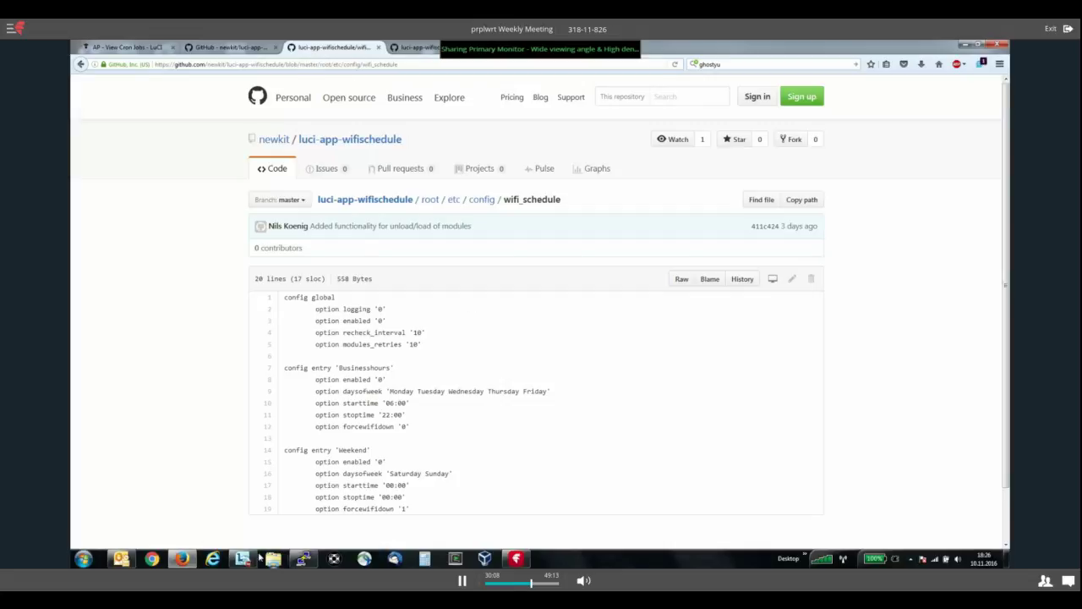
mouse_move(245, 558)
Return to the WiFi schedule settings in LuCI, and switch to the Fuze meeting window
click(134, 48)
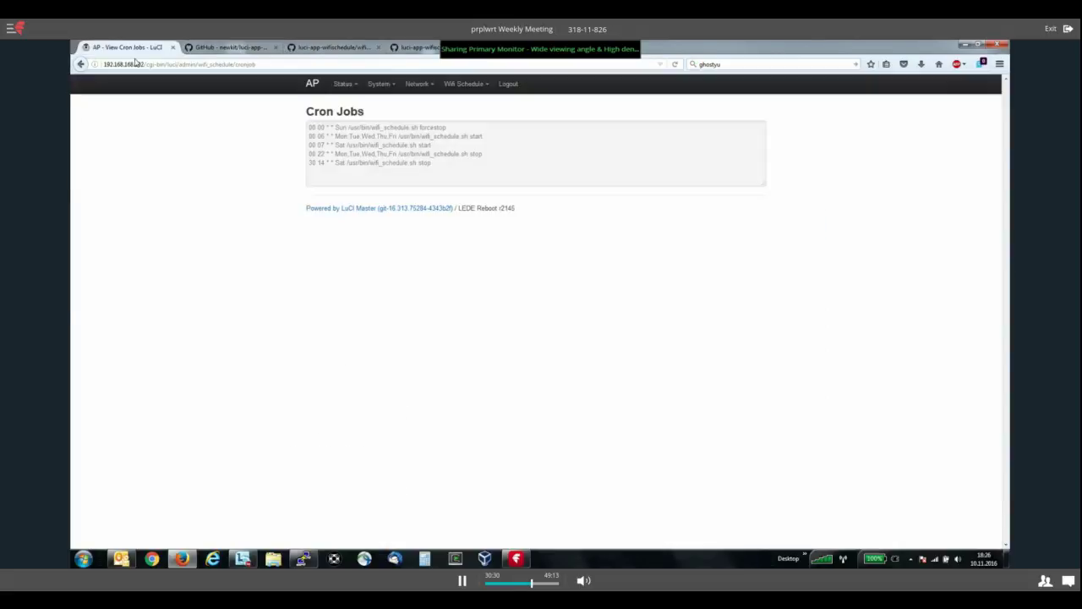
mouse_move(447, 87)
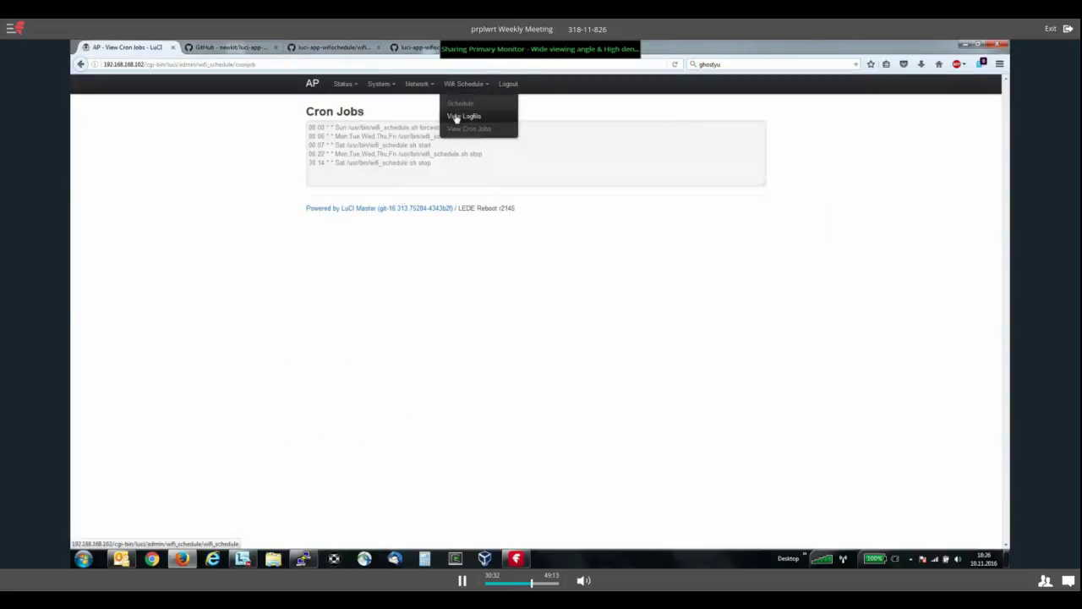
click(456, 118)
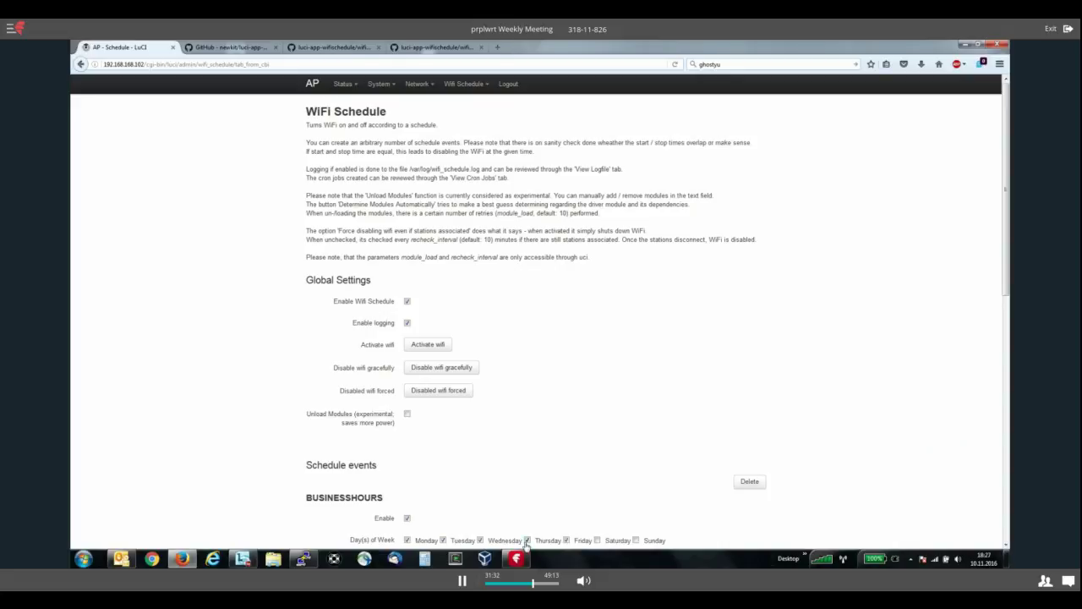
mouse_move(521, 559)
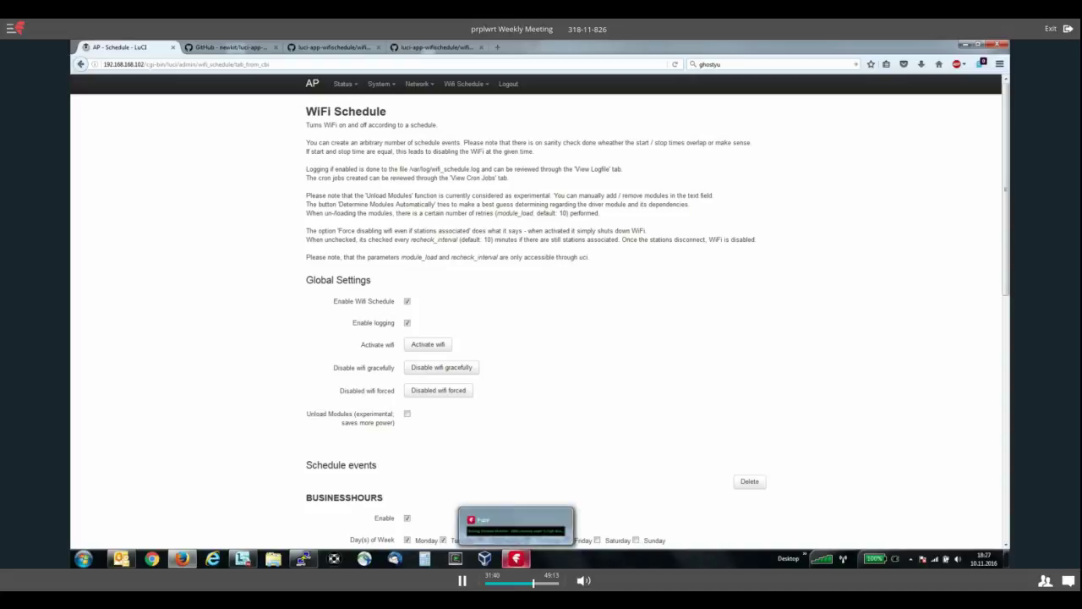
click(516, 559)
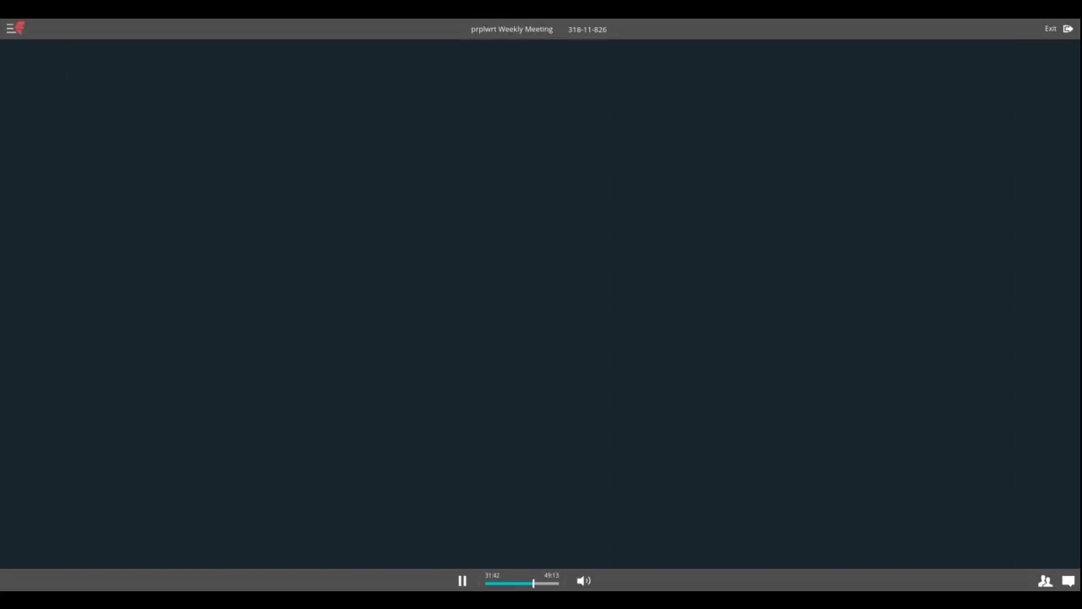